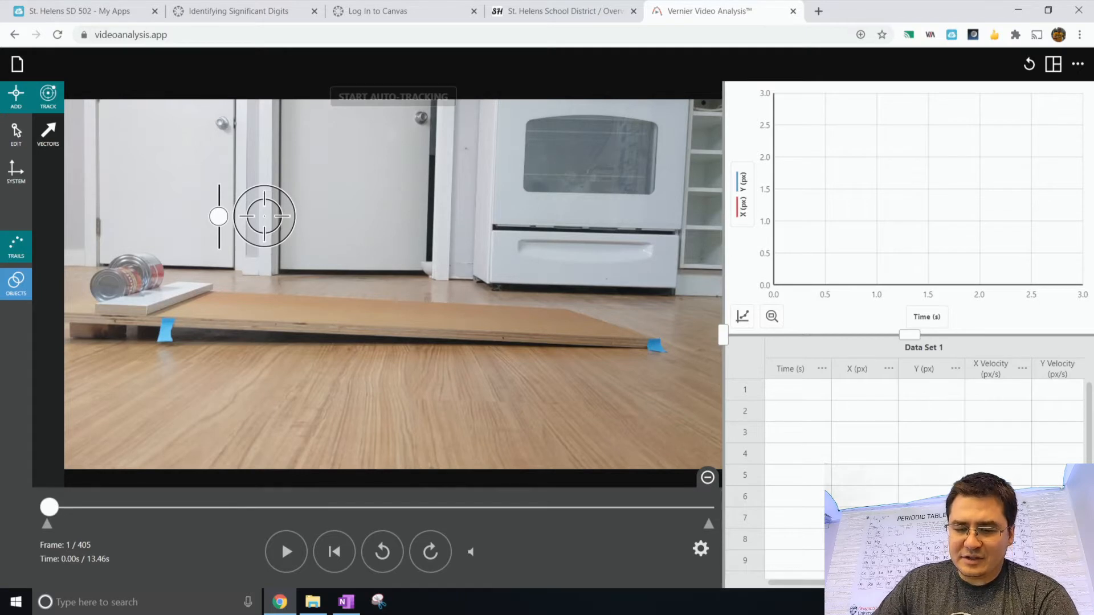
- Play the video, then pause and step back frame by frame to where the cans start rolling, around frame 184
click(286, 551)
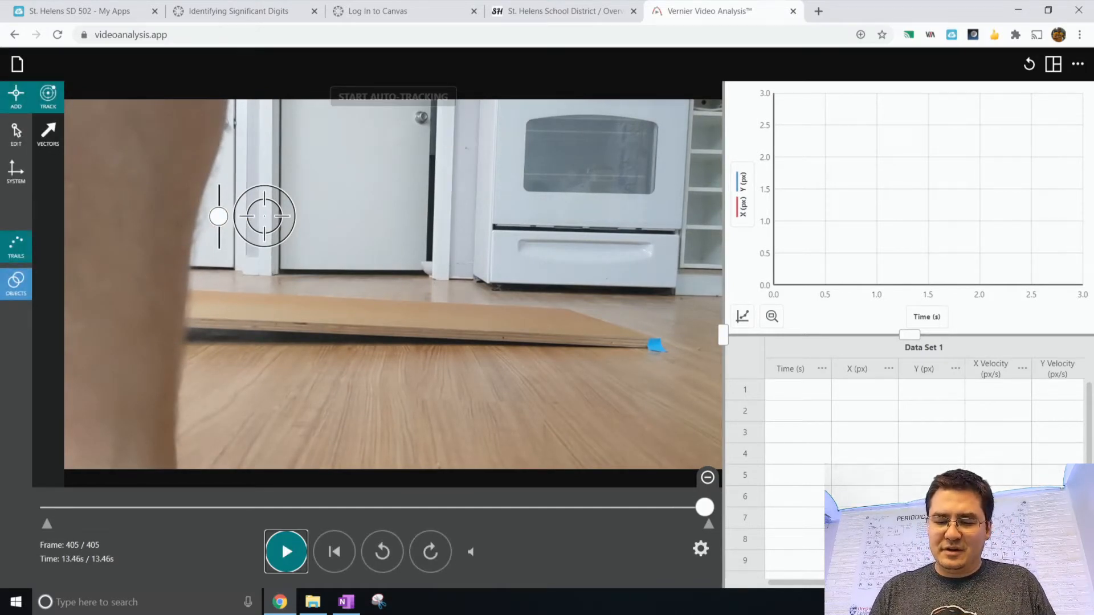
key(space)
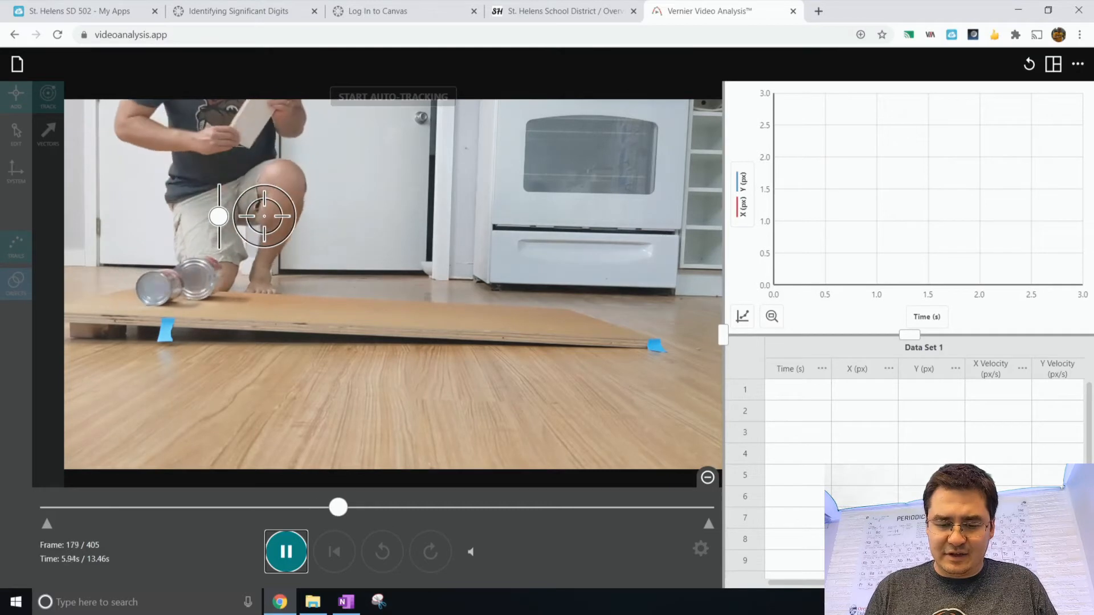
key(space)
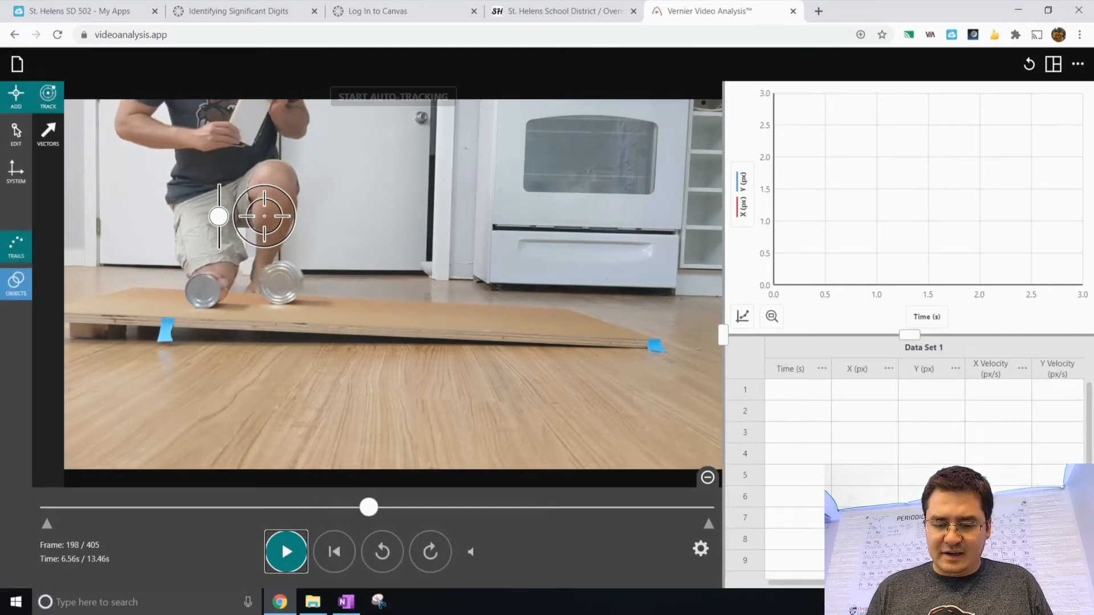
key(Left)
key(Left)
key(Left)
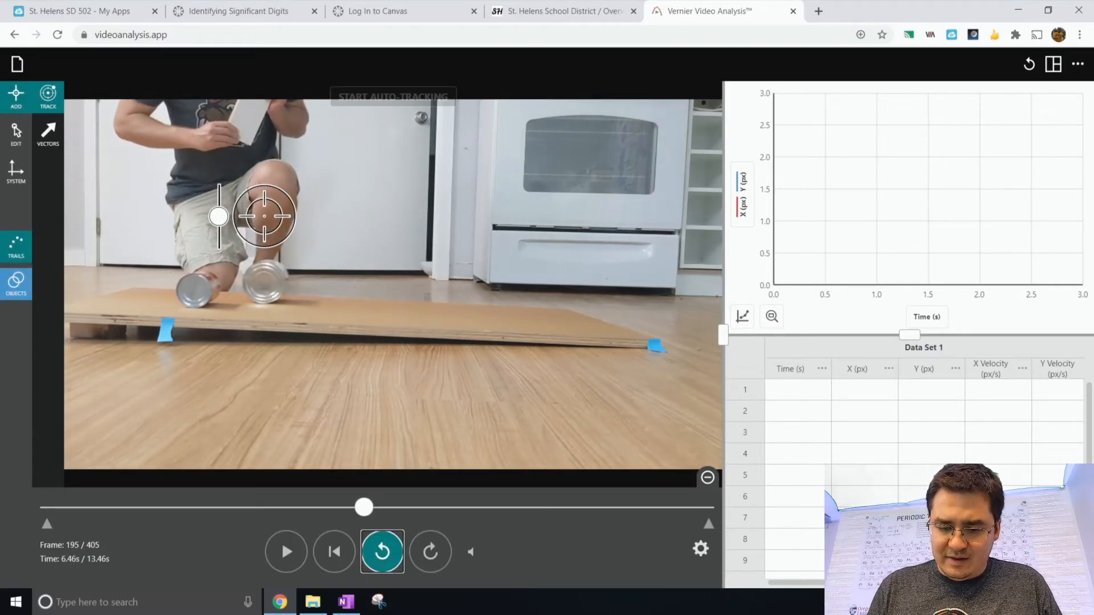
key(Left)
key(Left)
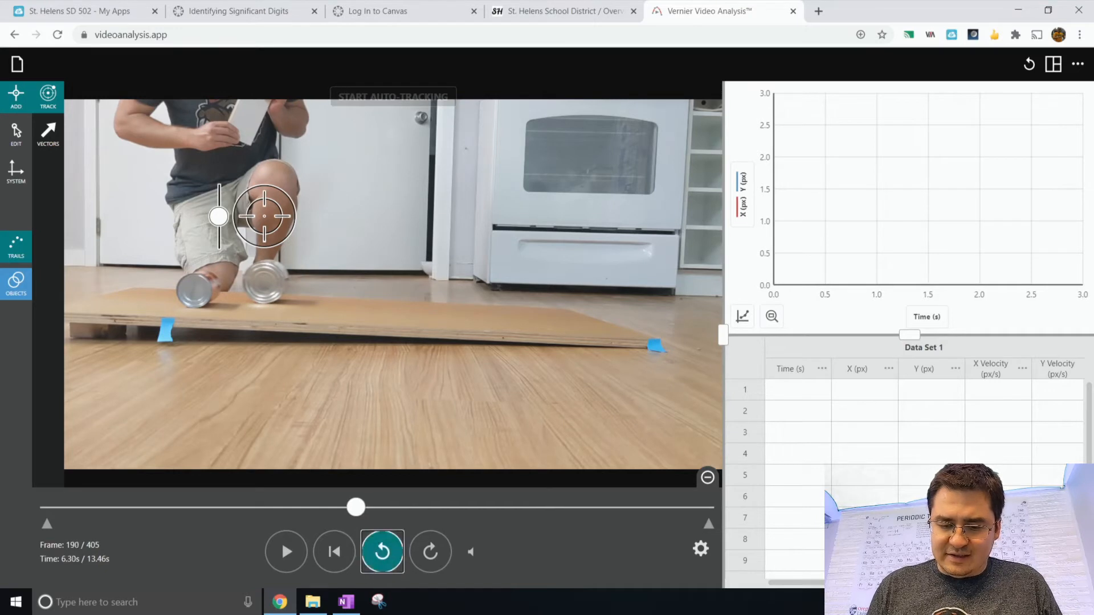
key(Left)
key(Left)
key(Left)
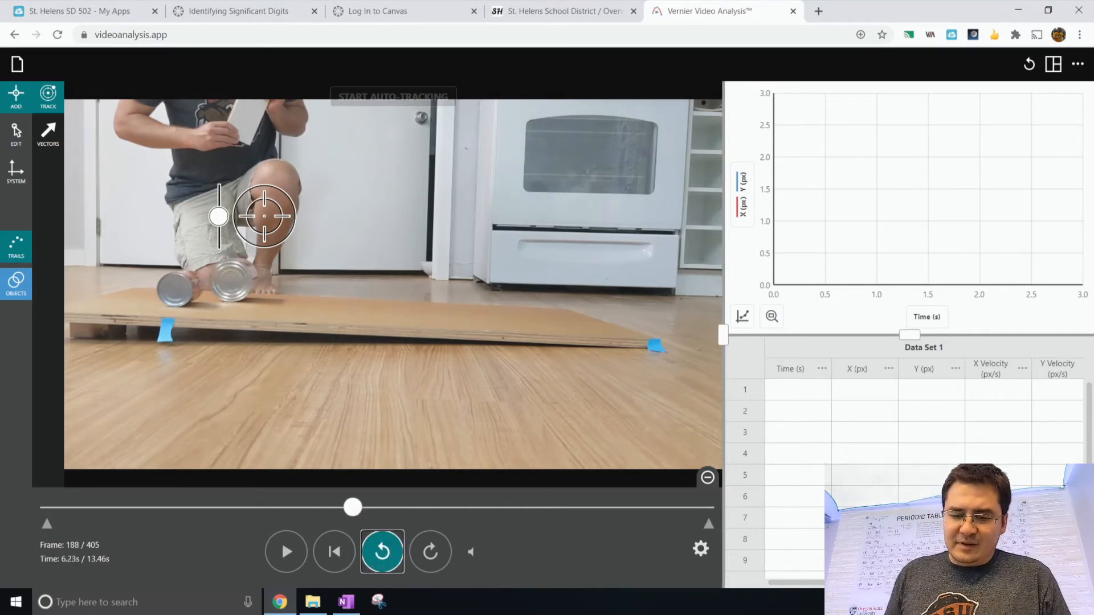
key(Left)
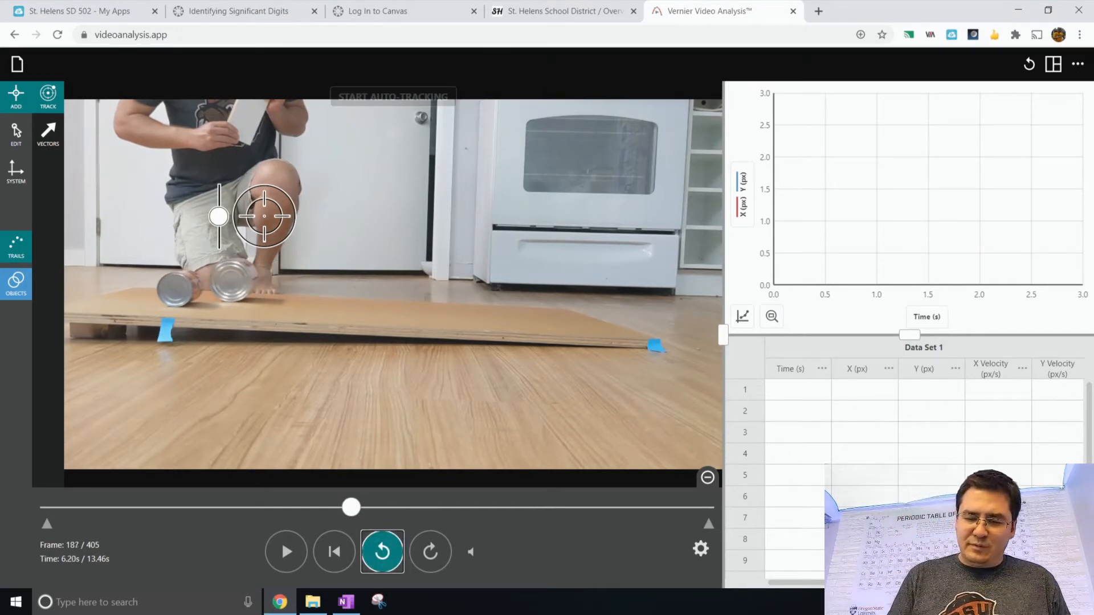
key(Left)
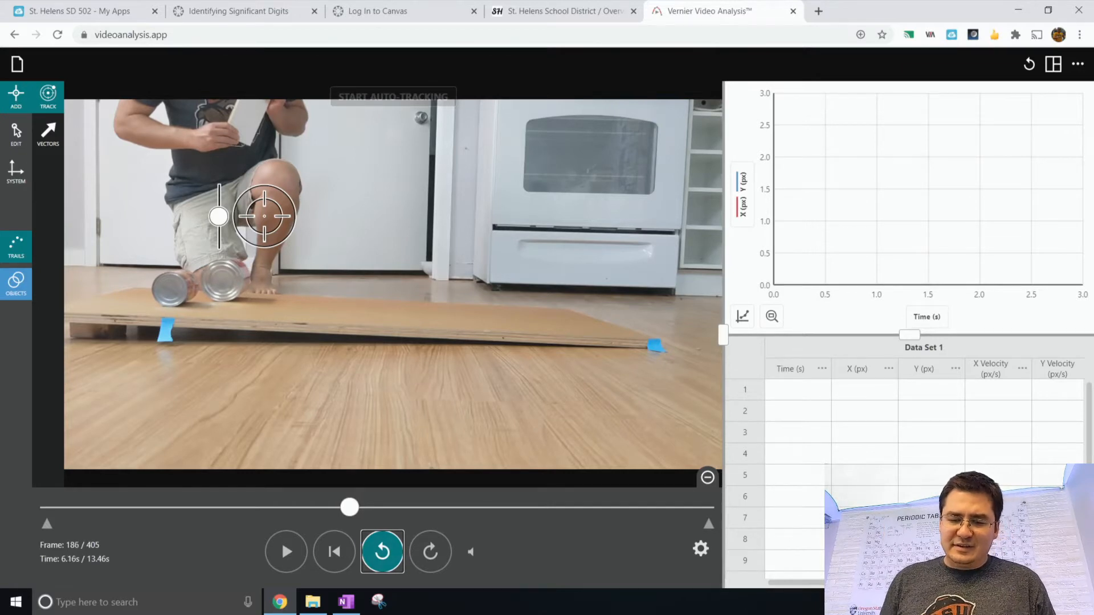
key(Left)
key(Left)
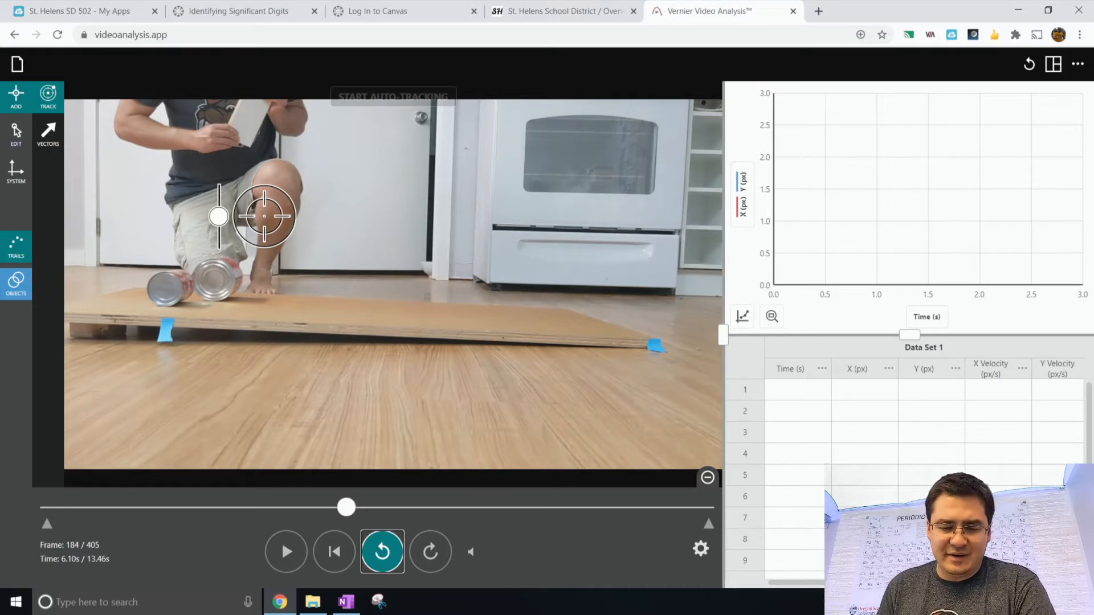
- Set the 1 m scale by stretching the scale line between the two blue tape marks on the board
click(16, 171)
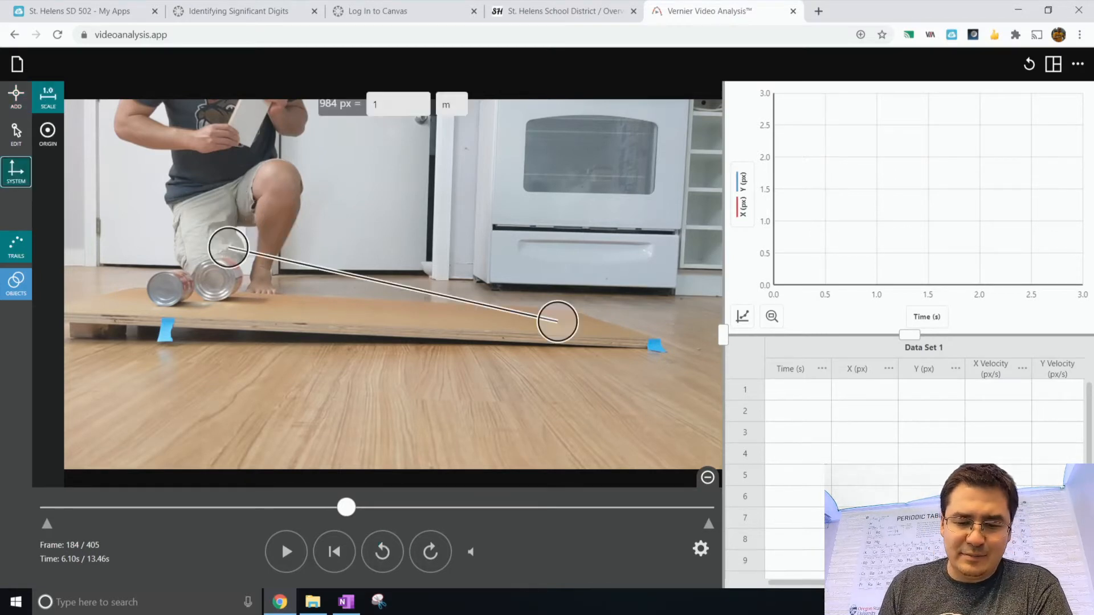
click(48, 97)
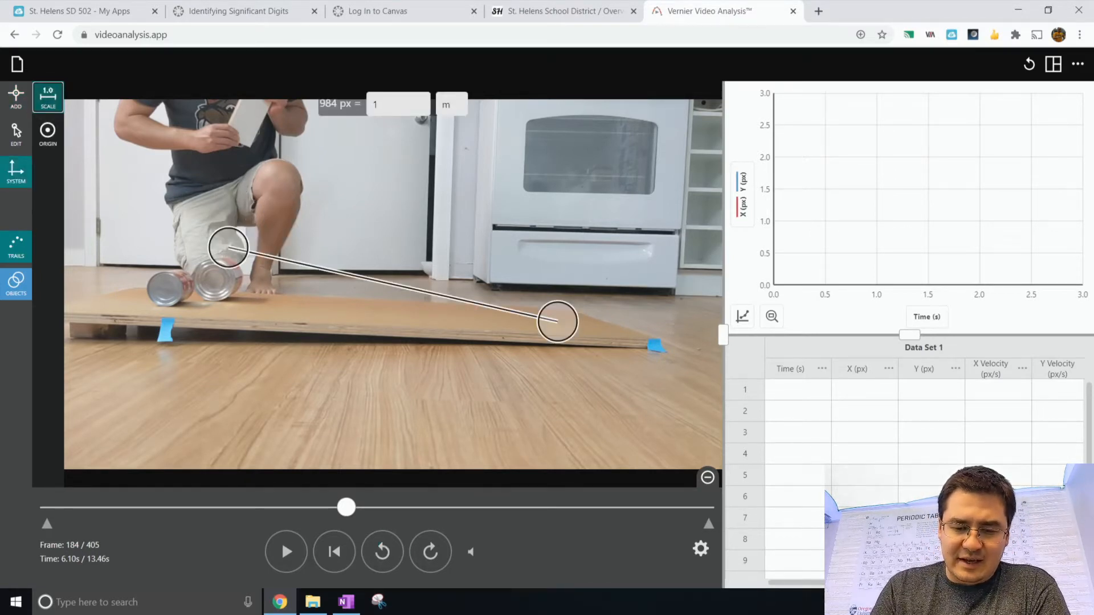
drag(228, 248, 167, 326)
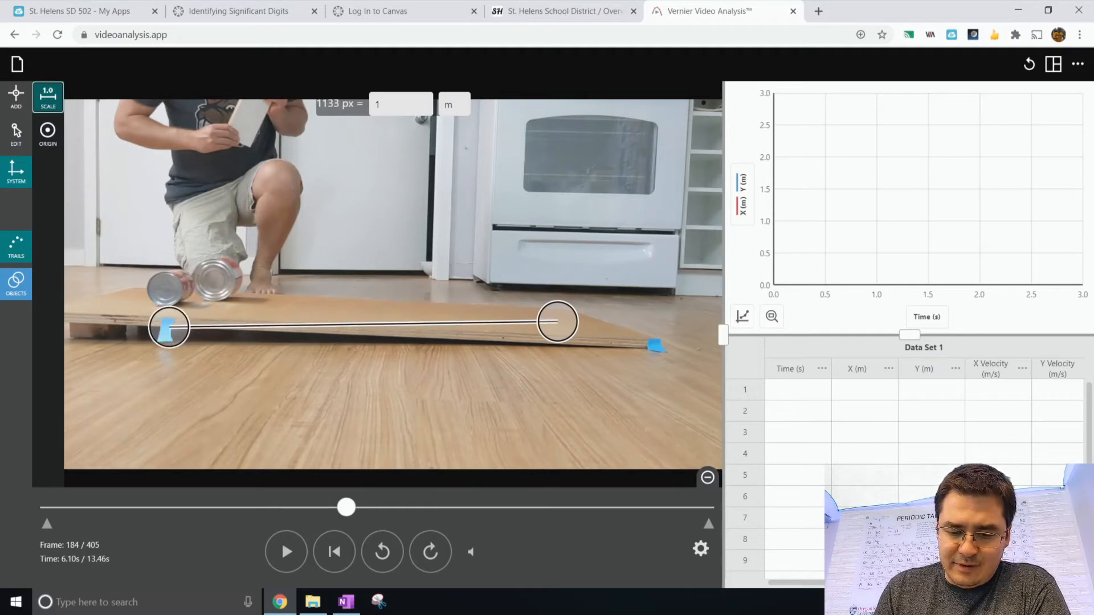
drag(558, 322, 662, 351)
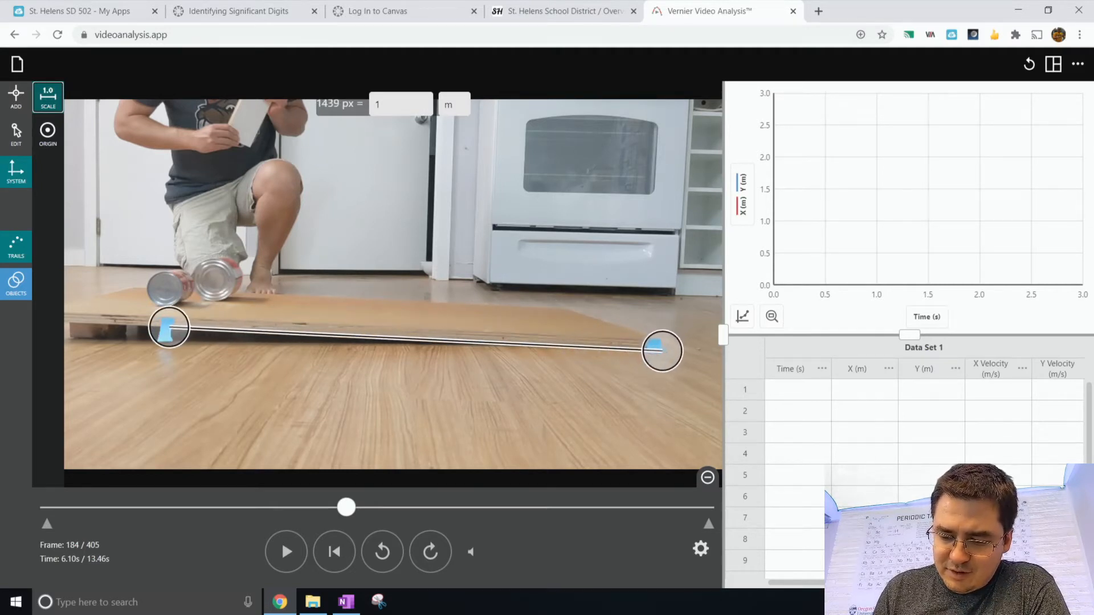
right_click(656, 355)
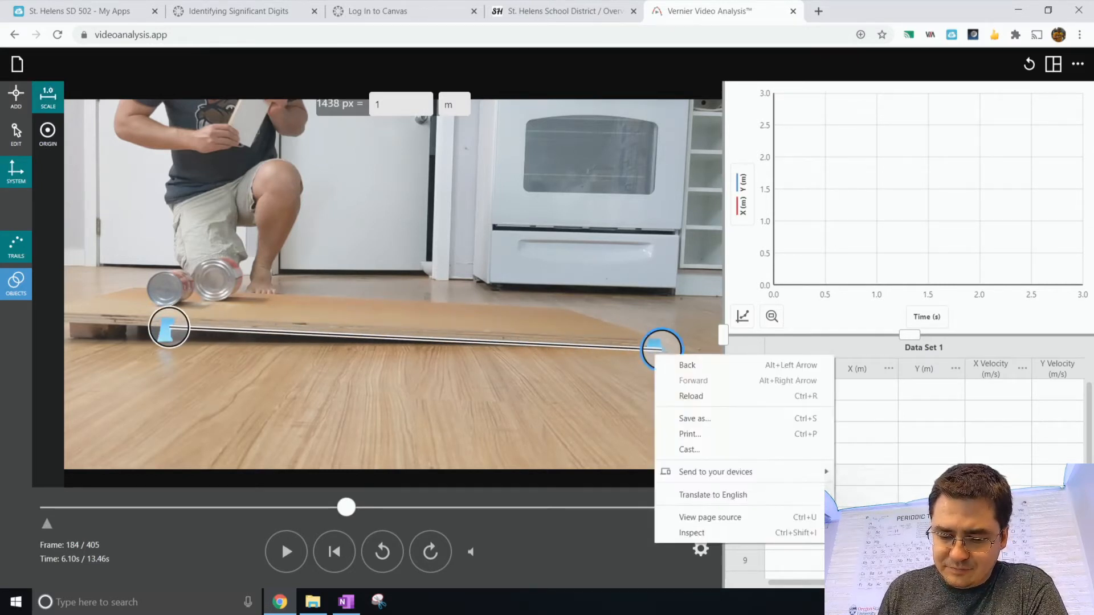
key(Escape)
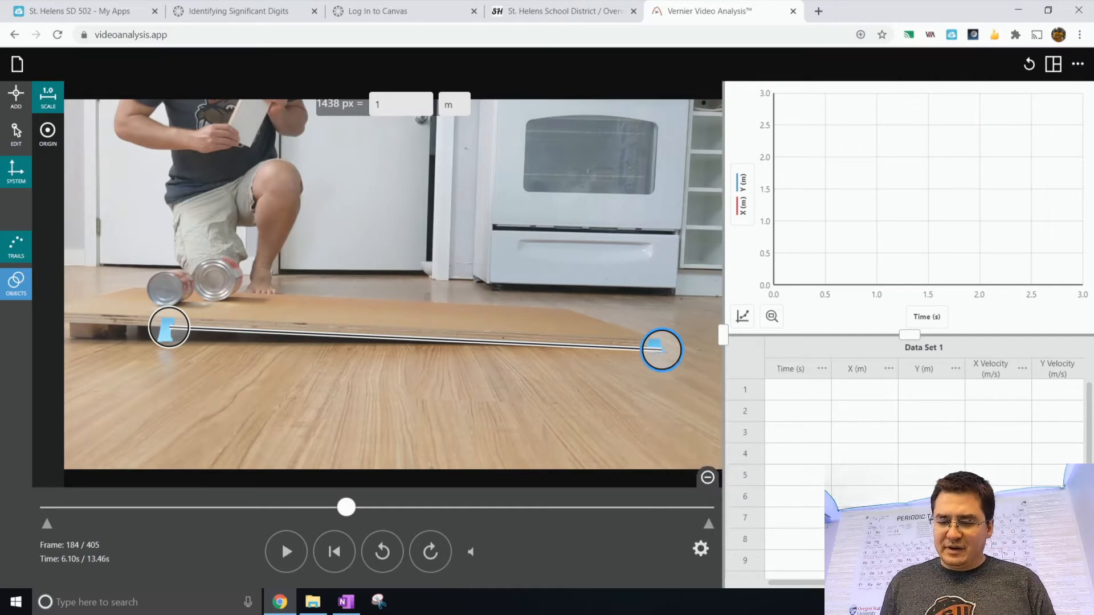
- Place the coordinate origin on the left tape mark and rotate the x-axis to run along the board
click(49, 142)
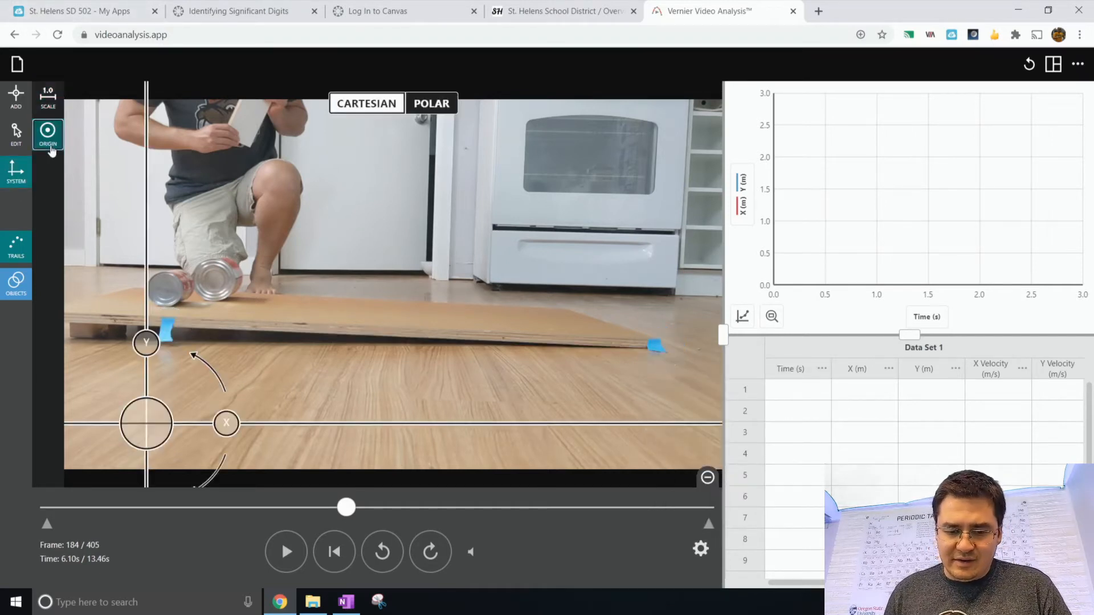
drag(148, 429, 163, 340)
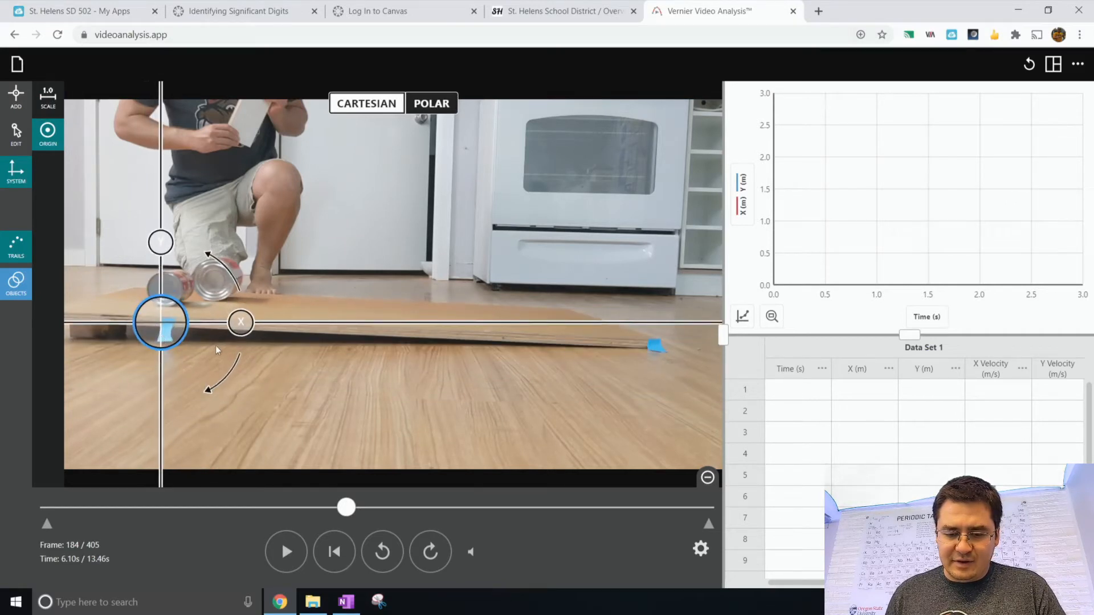
drag(245, 322, 251, 326)
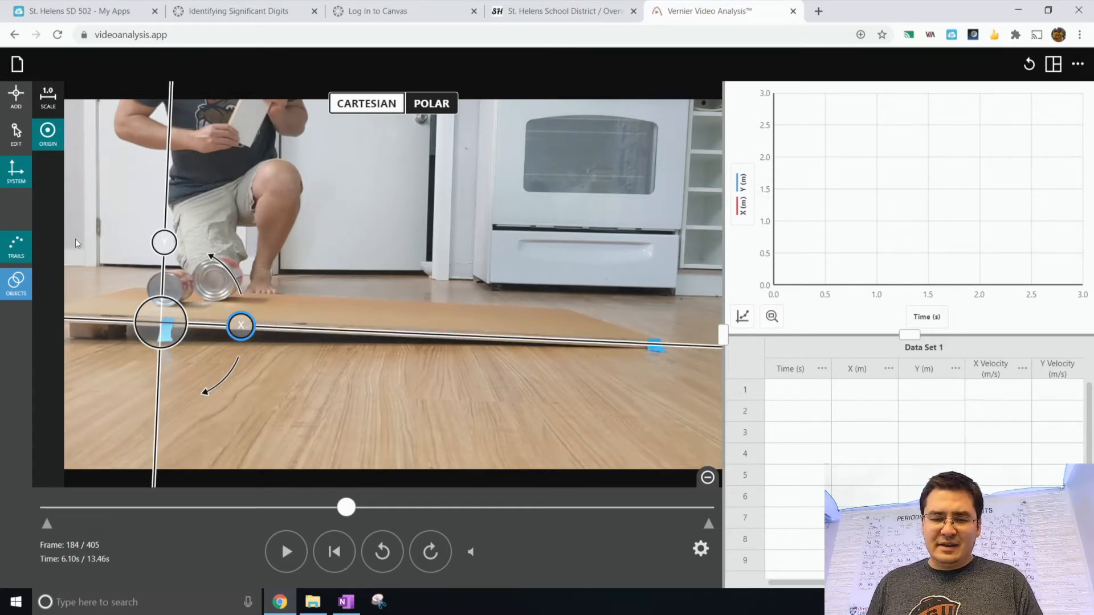
- Auto-track the first can down the board, repositioning the tracker and restarting after it loses the object, then stop tracking
click(16, 97)
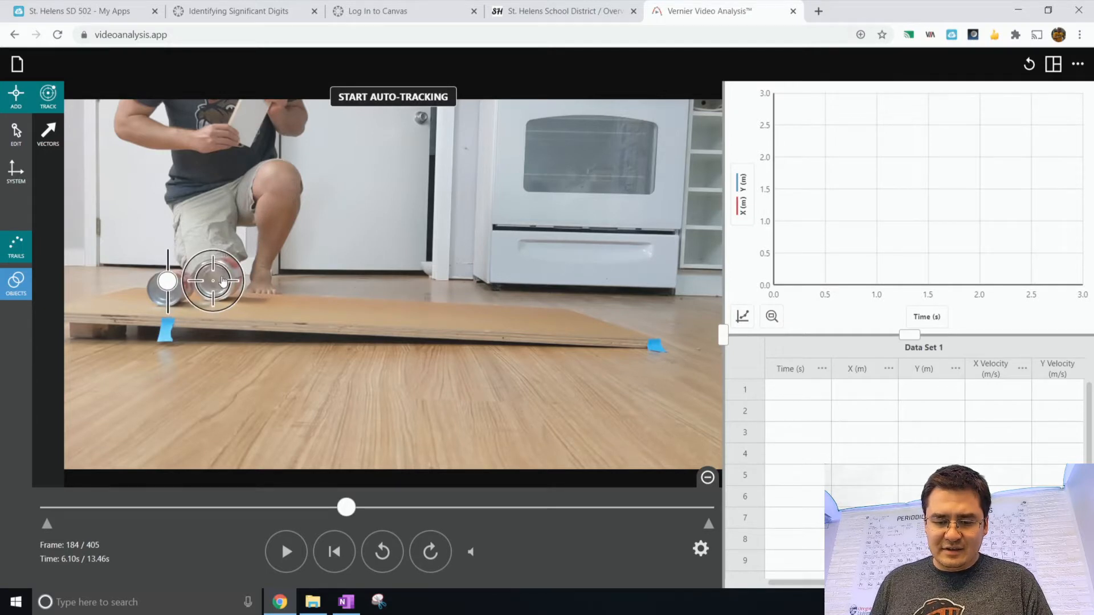
click(393, 97)
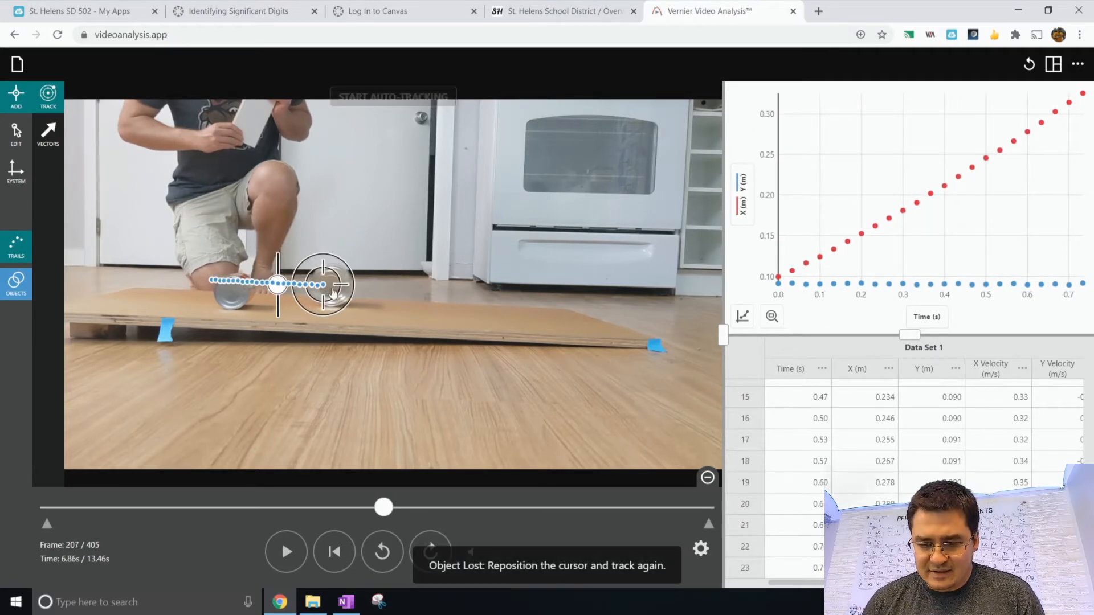
drag(334, 292, 341, 294)
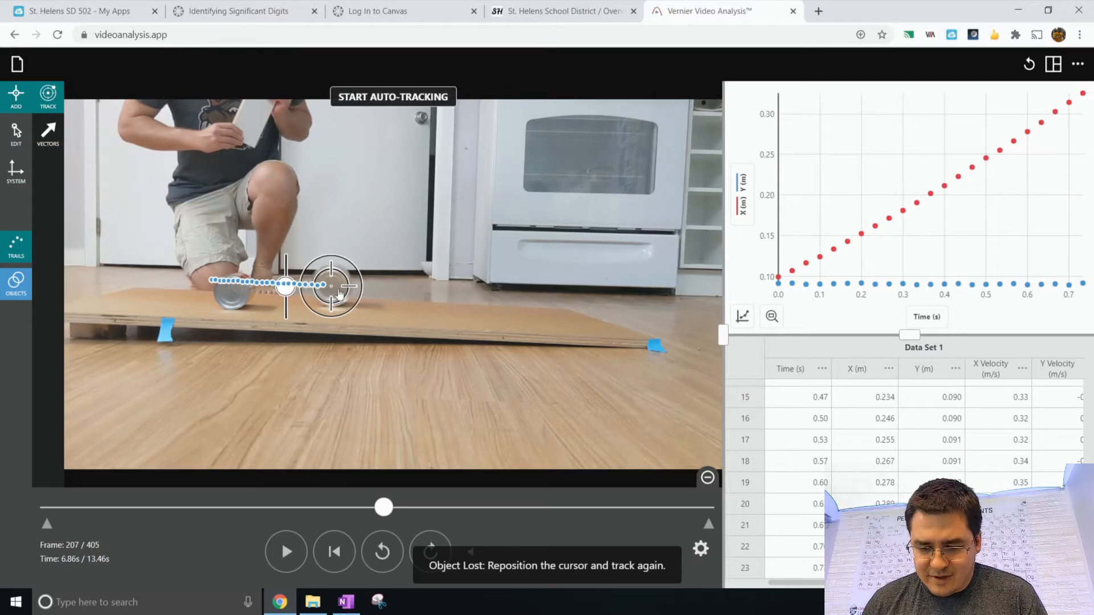
click(393, 99)
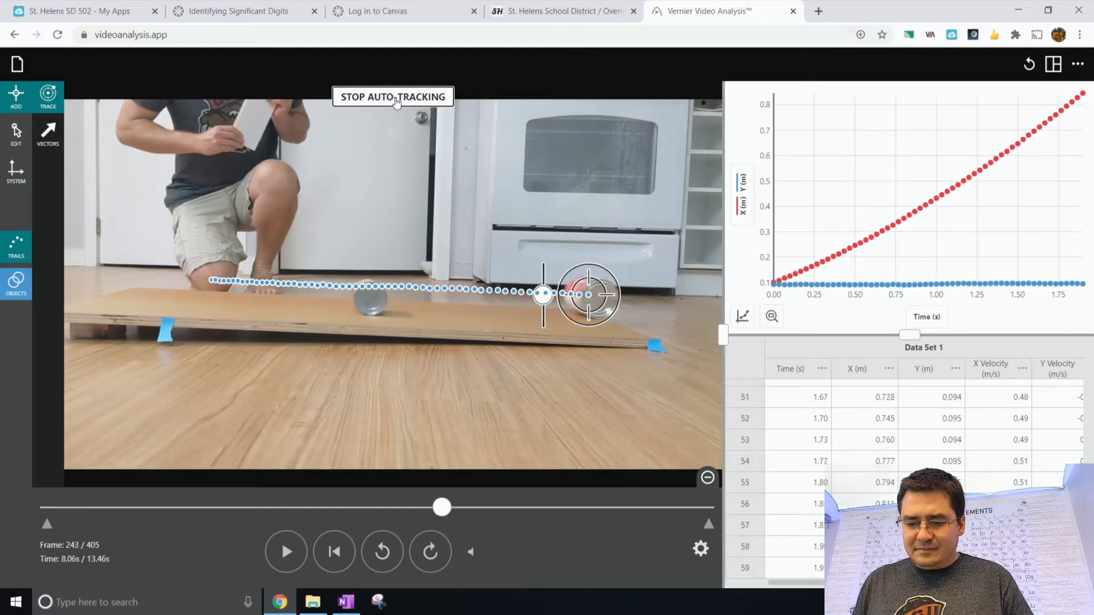
click(396, 98)
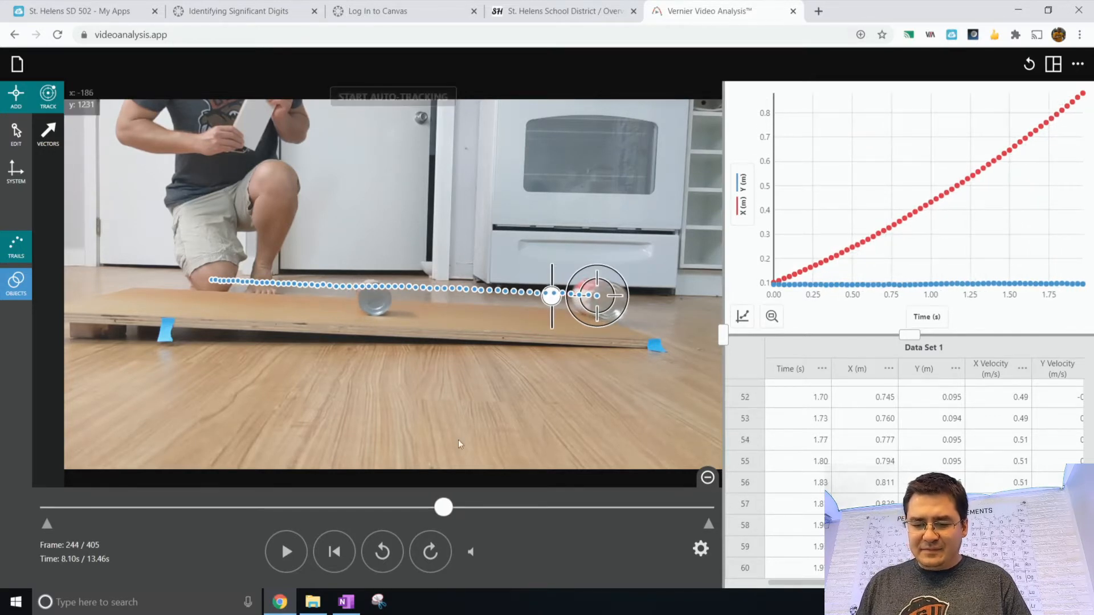
- Return to frame 183 and add a new second object for the other can
drag(415, 507, 330, 515)
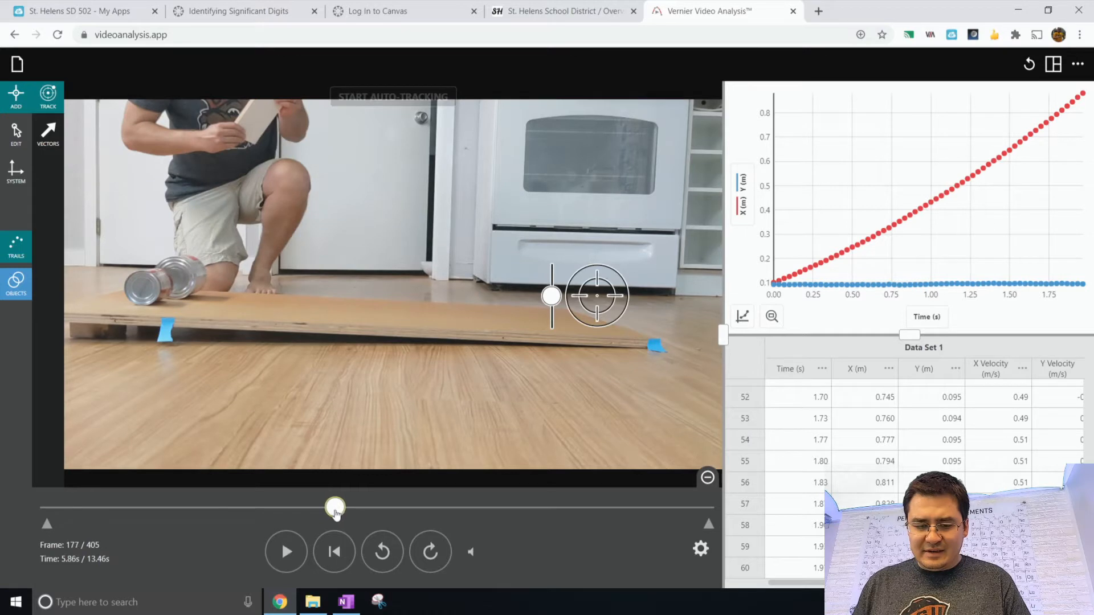
click(439, 561)
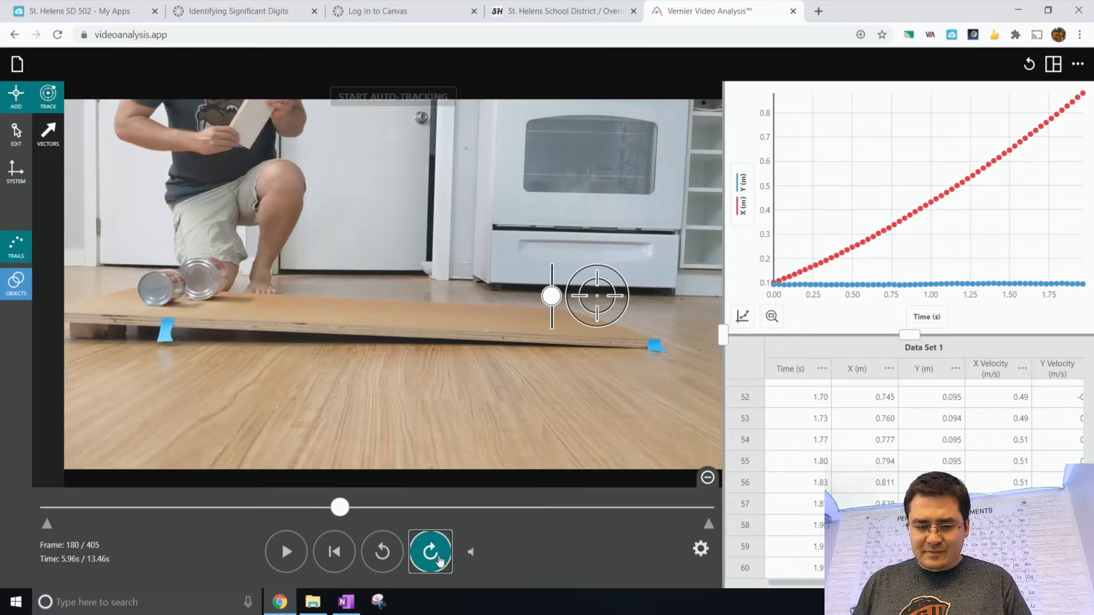
click(439, 561)
click(440, 560)
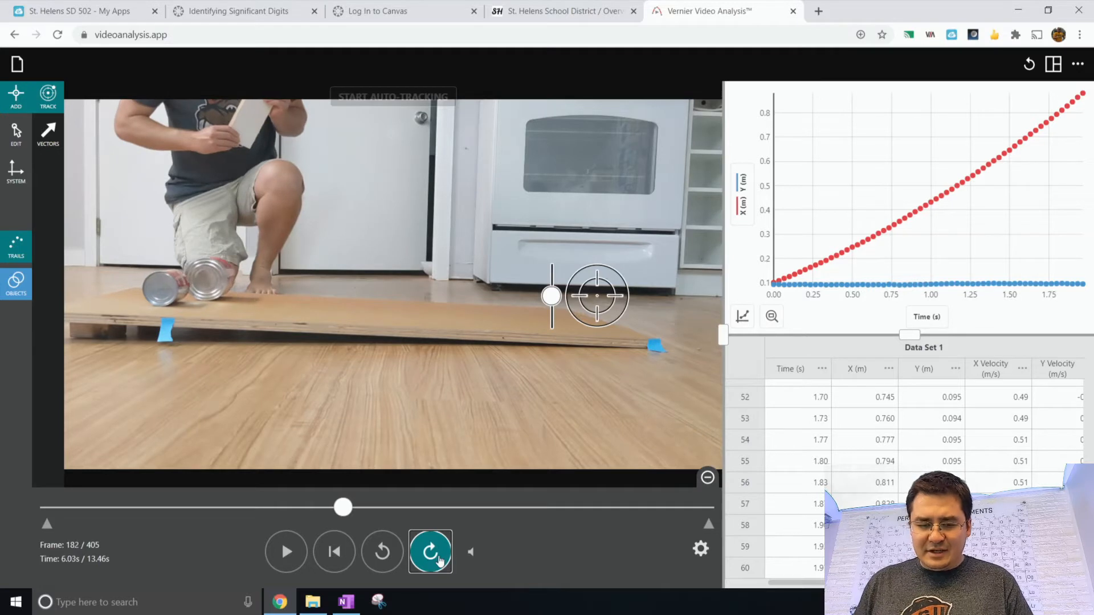
click(440, 561)
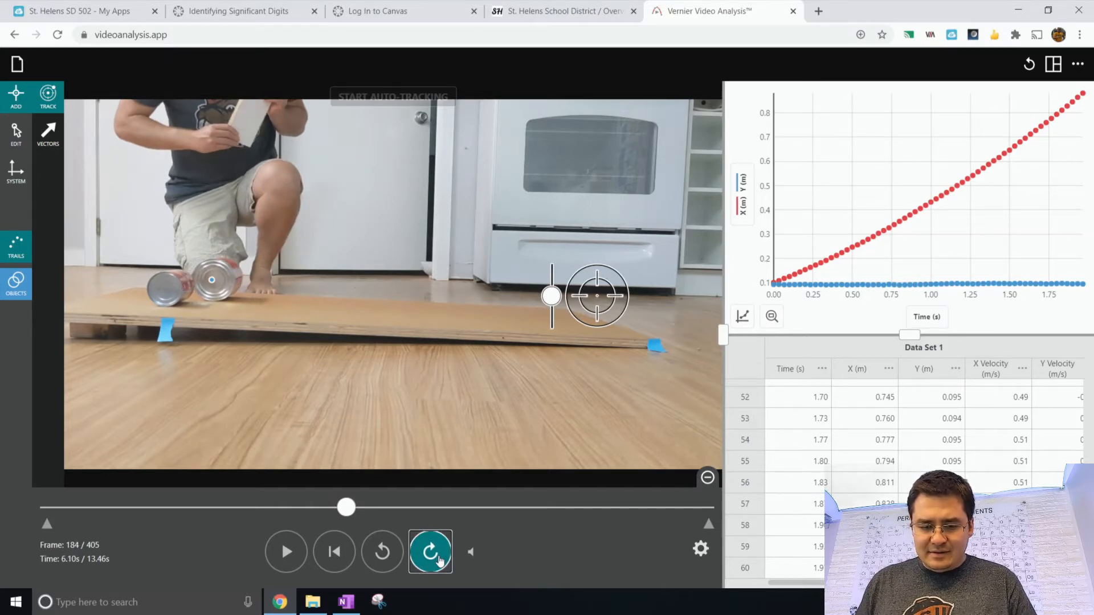
click(381, 553)
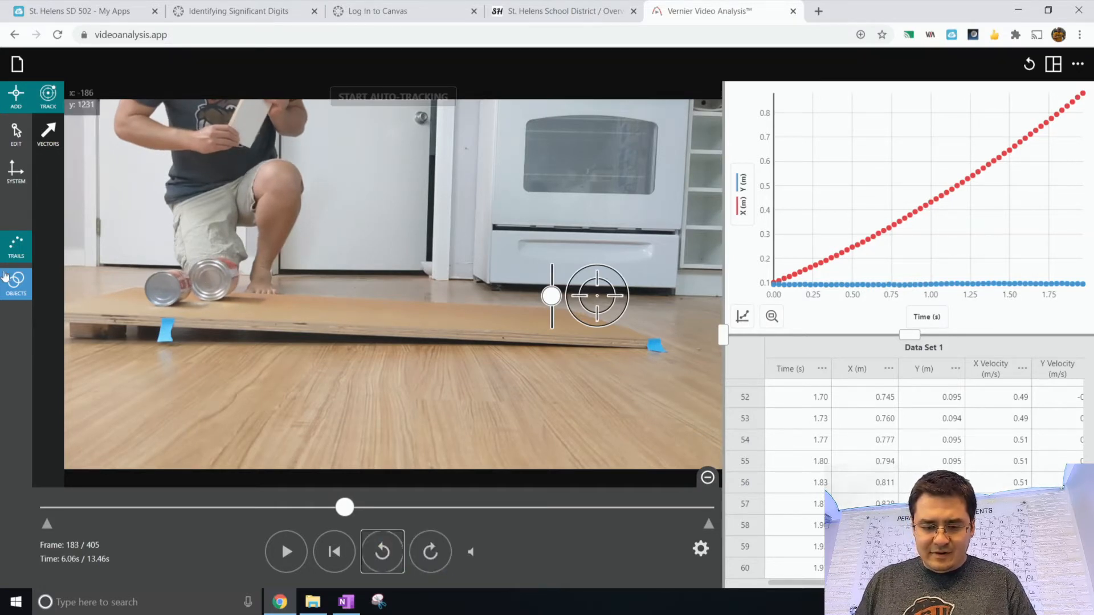
click(19, 289)
click(120, 327)
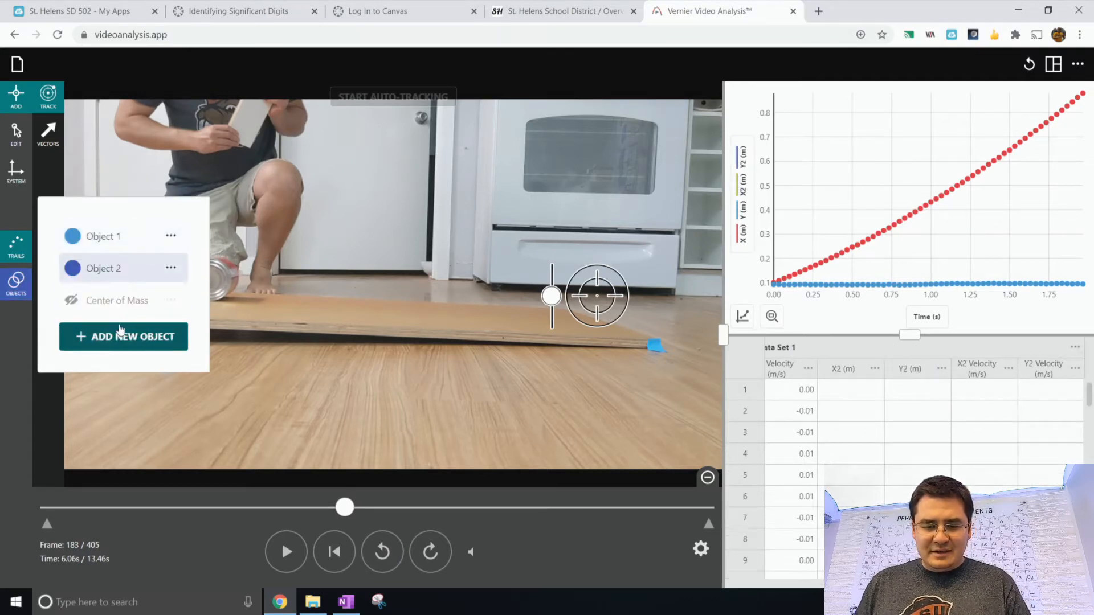
click(128, 276)
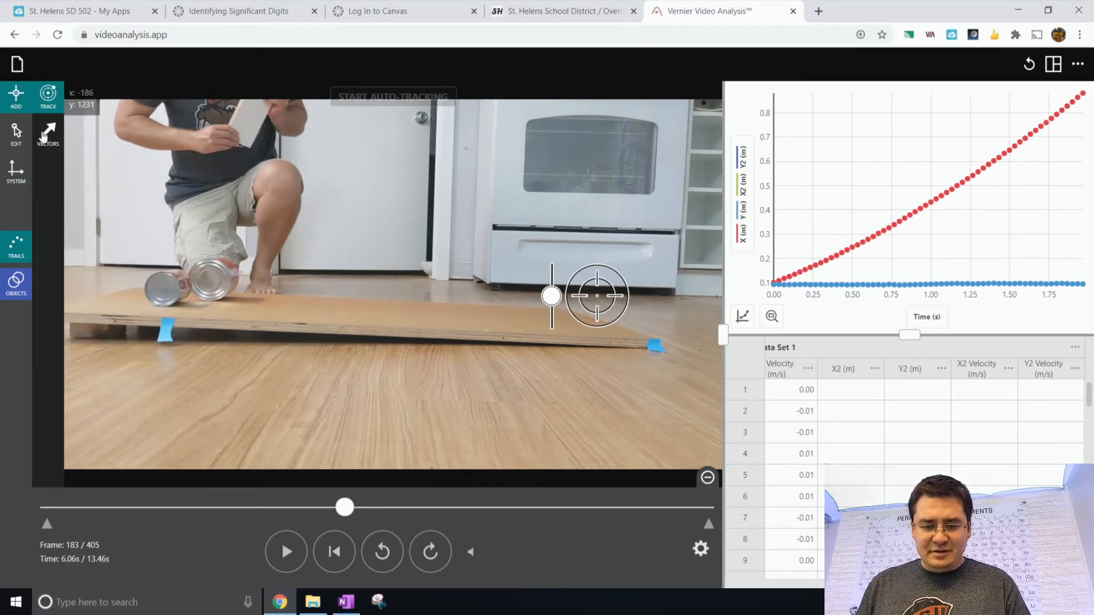
- Place the tracker on the second can at the top of the board and start auto-tracking it
click(57, 102)
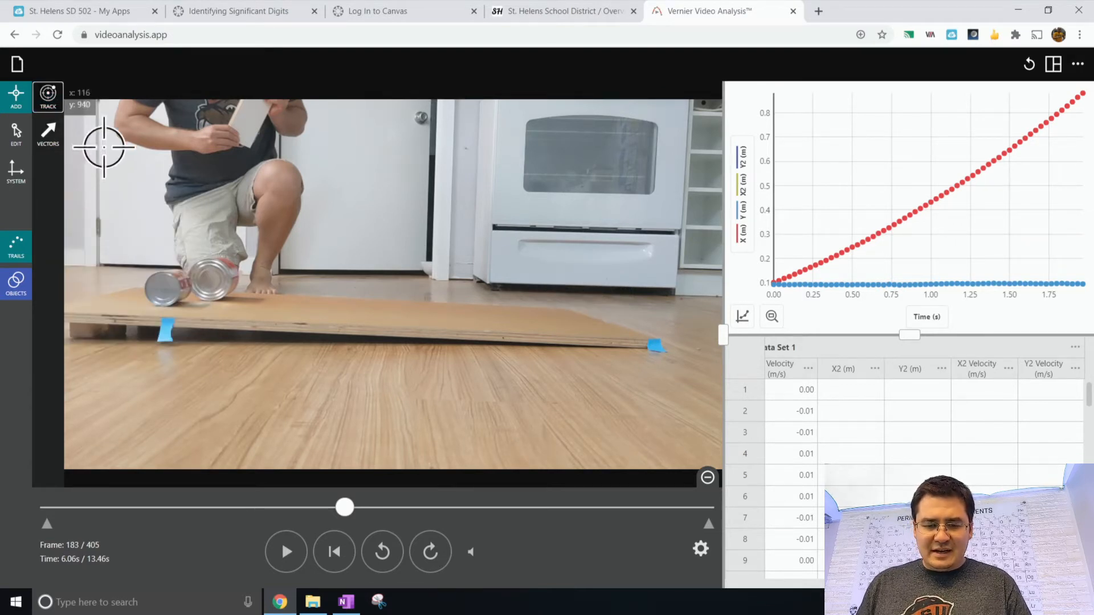
click(51, 108)
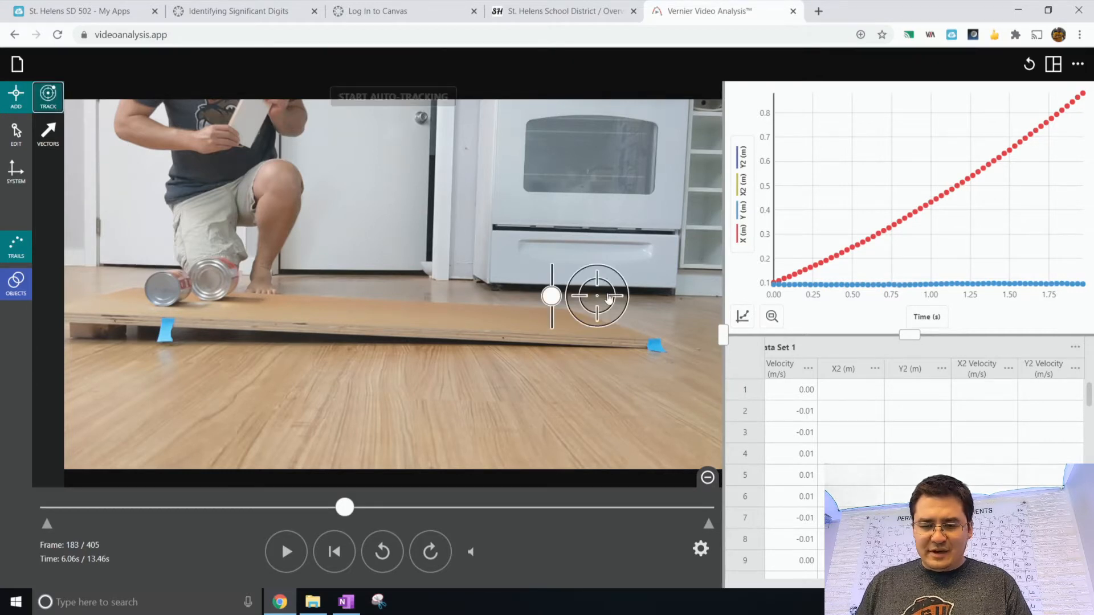
drag(463, 304, 174, 292)
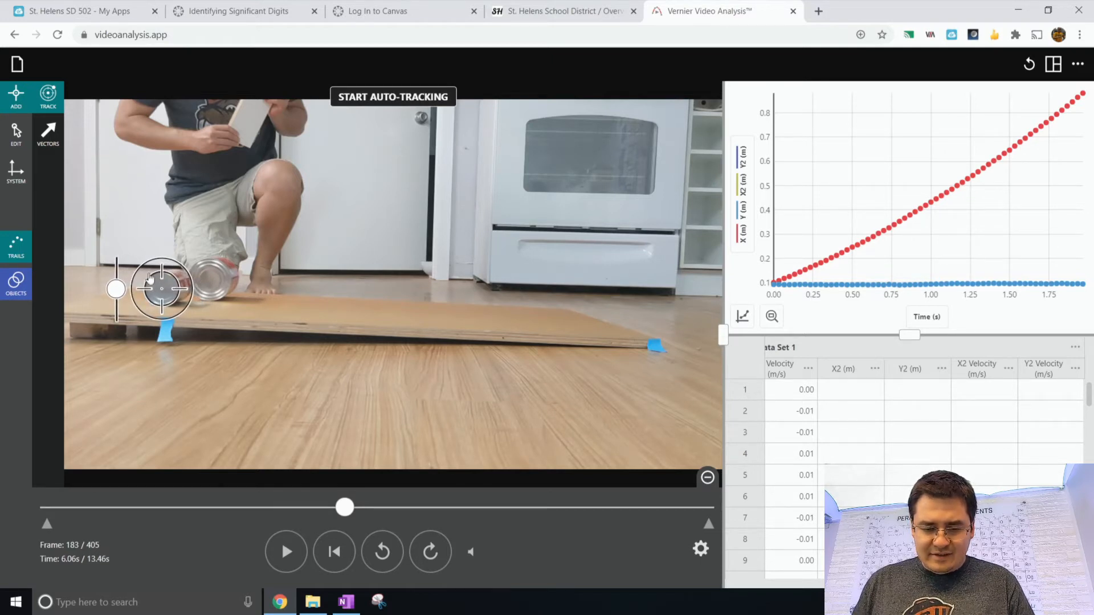
mouse_move(120, 296)
mouse_down()
mouse_move(120, 309)
mouse_move(120, 298)
mouse_up()
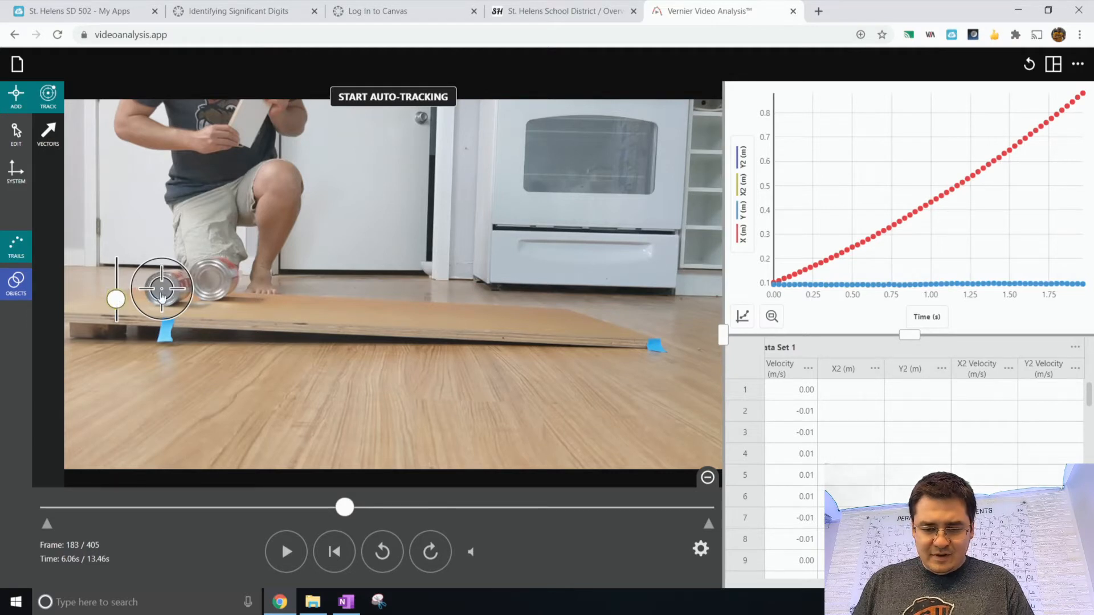
click(385, 109)
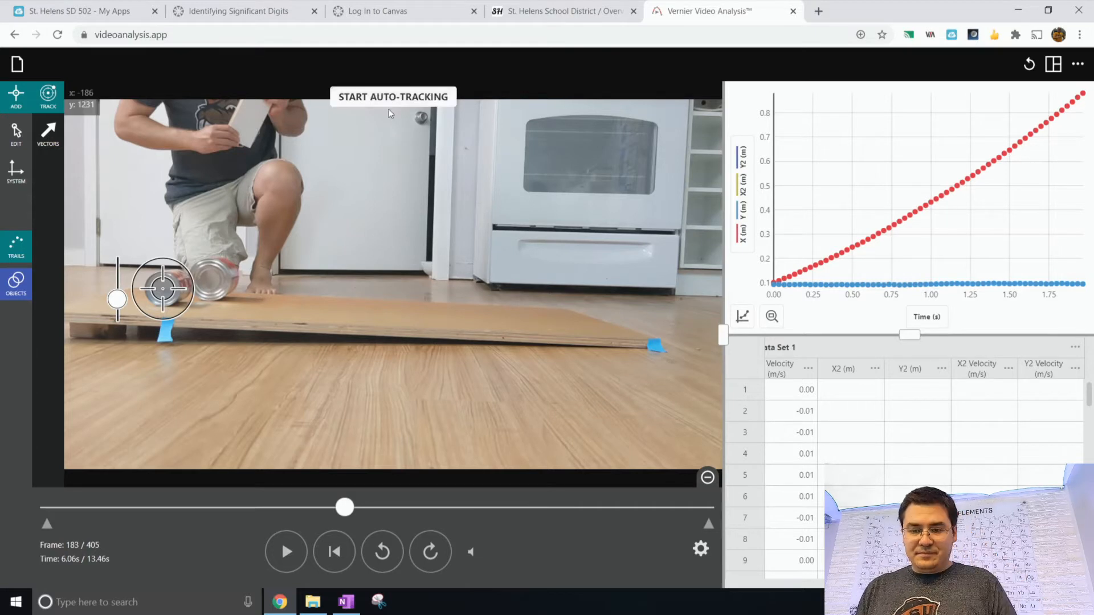
click(392, 111)
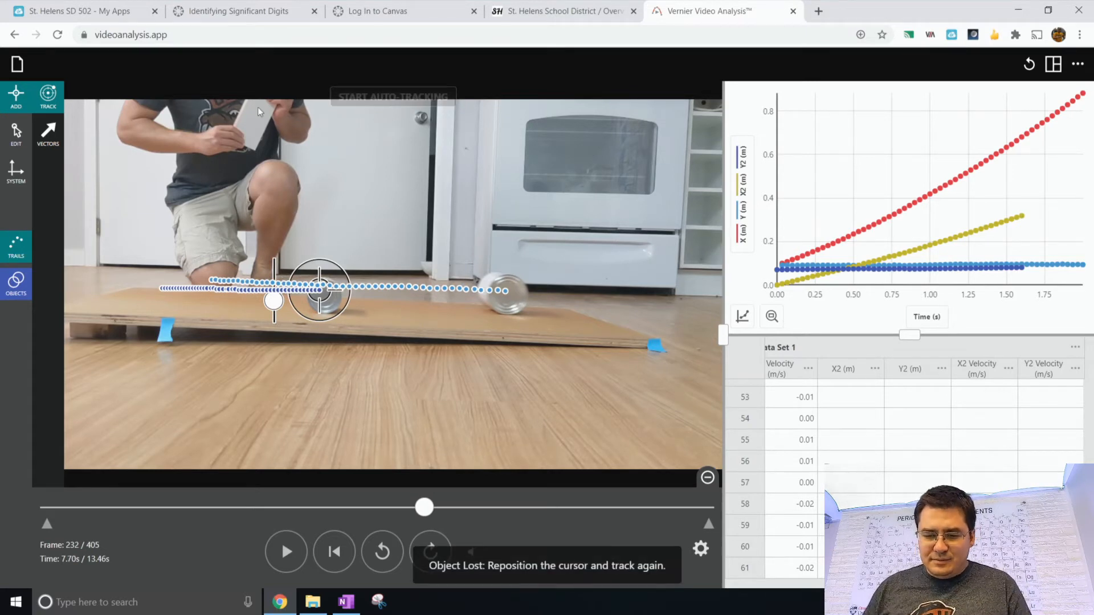
- Reposition the tracker onto the second can where it was lost and restart auto-tracking
drag(320, 292, 326, 298)
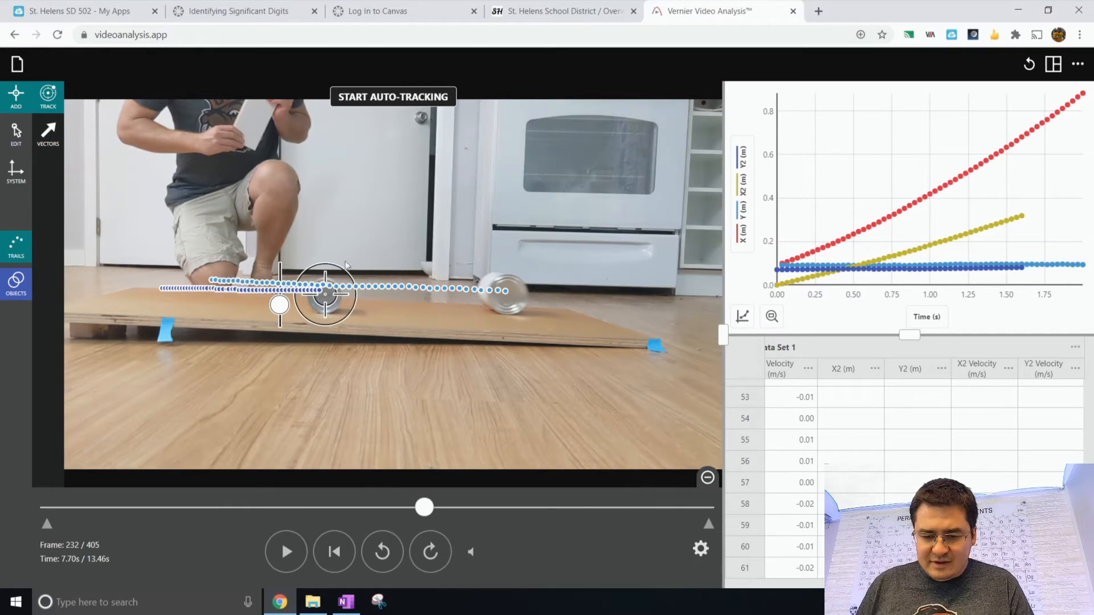
click(423, 102)
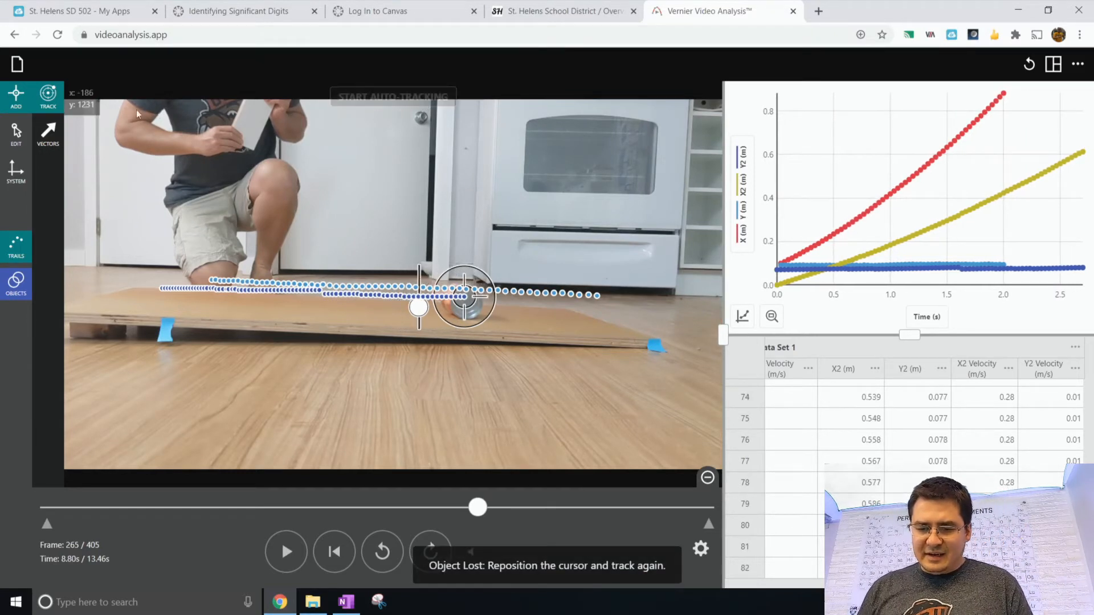
- Manually mark the second can's position frame by frame as it continues down the board
click(48, 108)
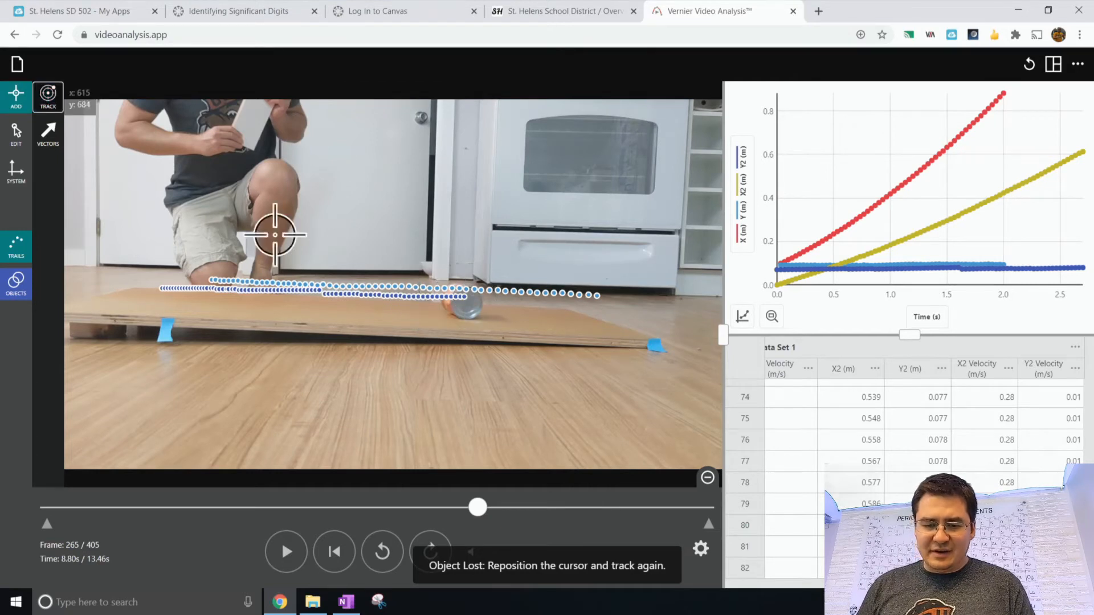
click(466, 300)
click(471, 300)
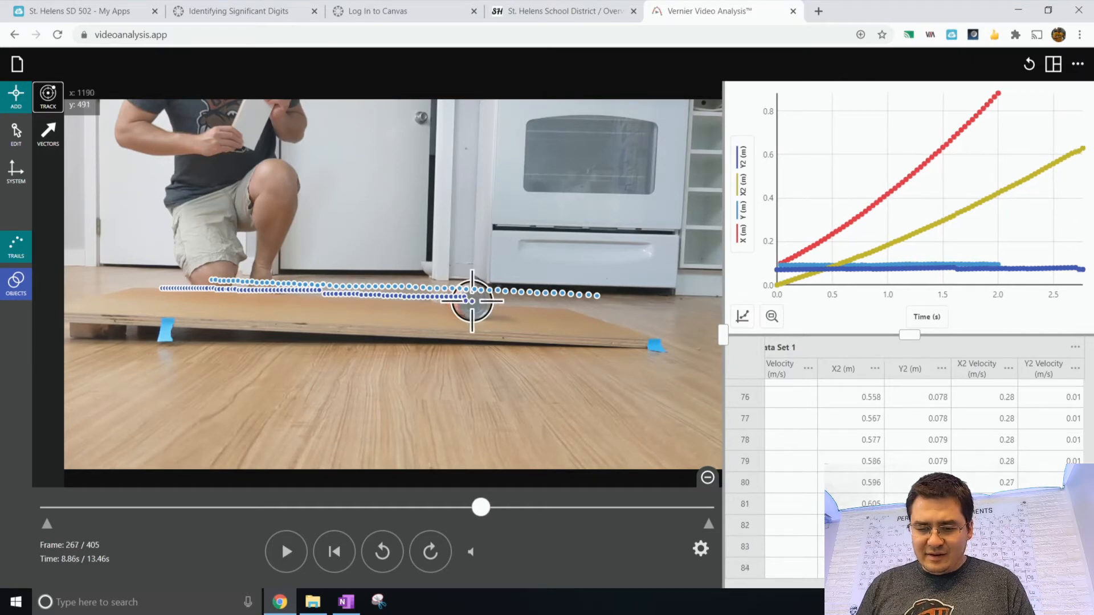
click(478, 300)
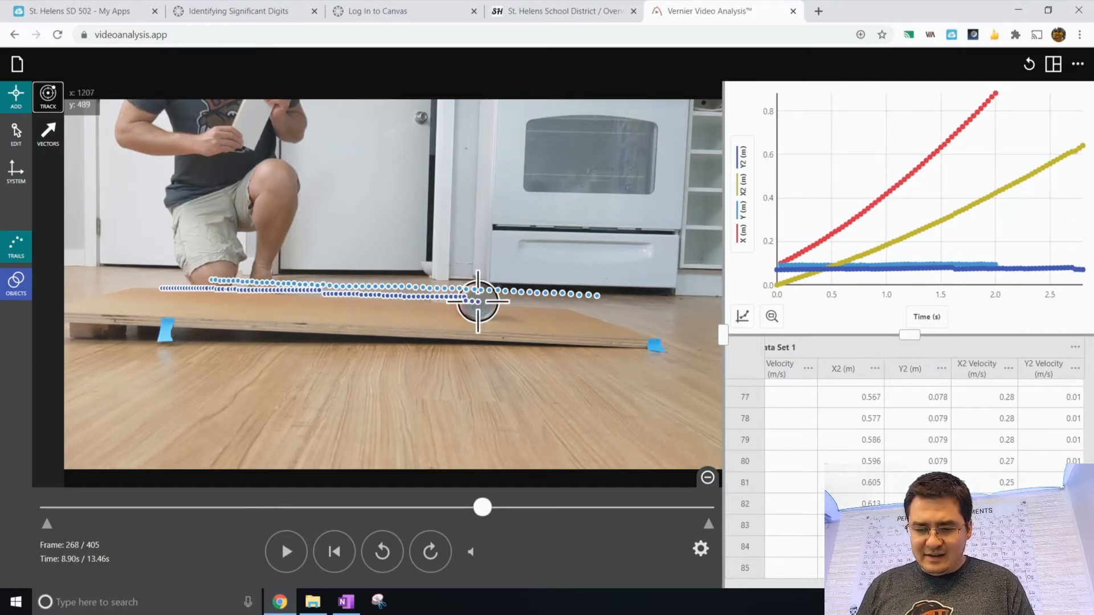
click(482, 301)
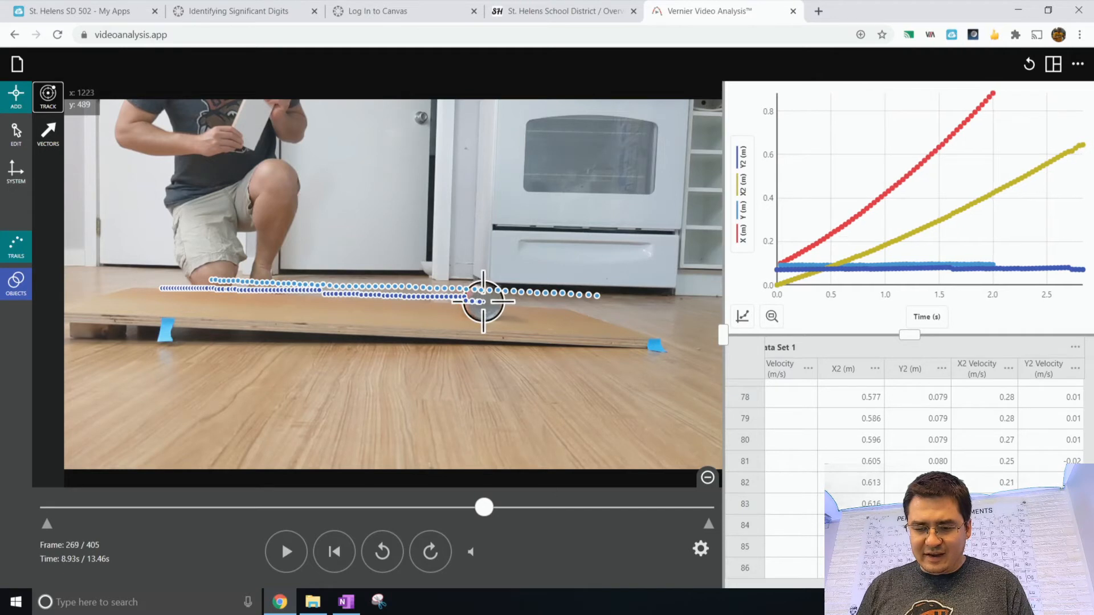
click(486, 302)
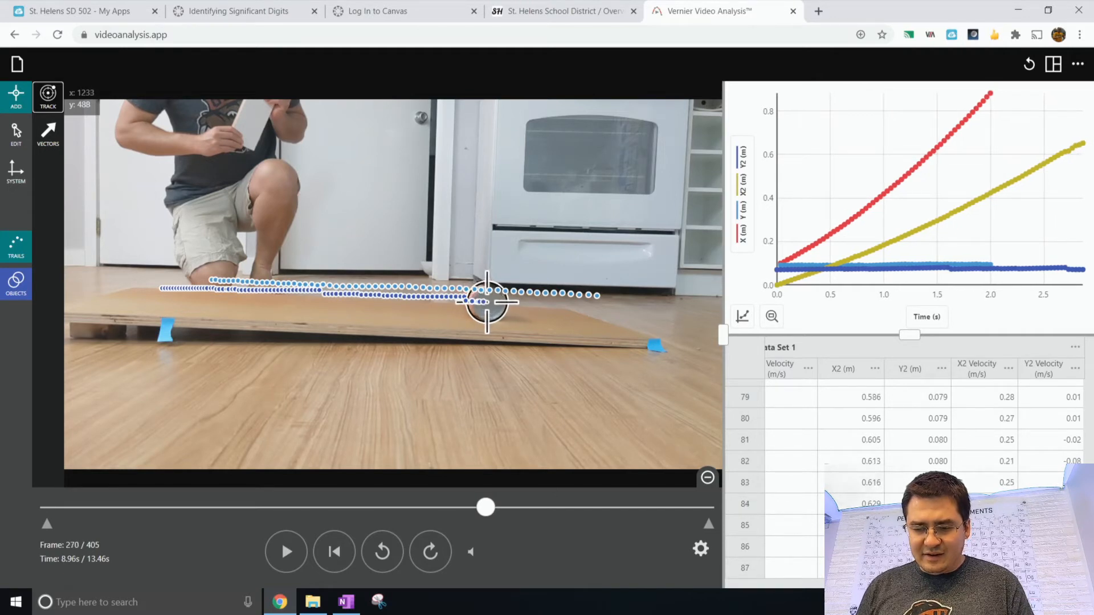
click(496, 301)
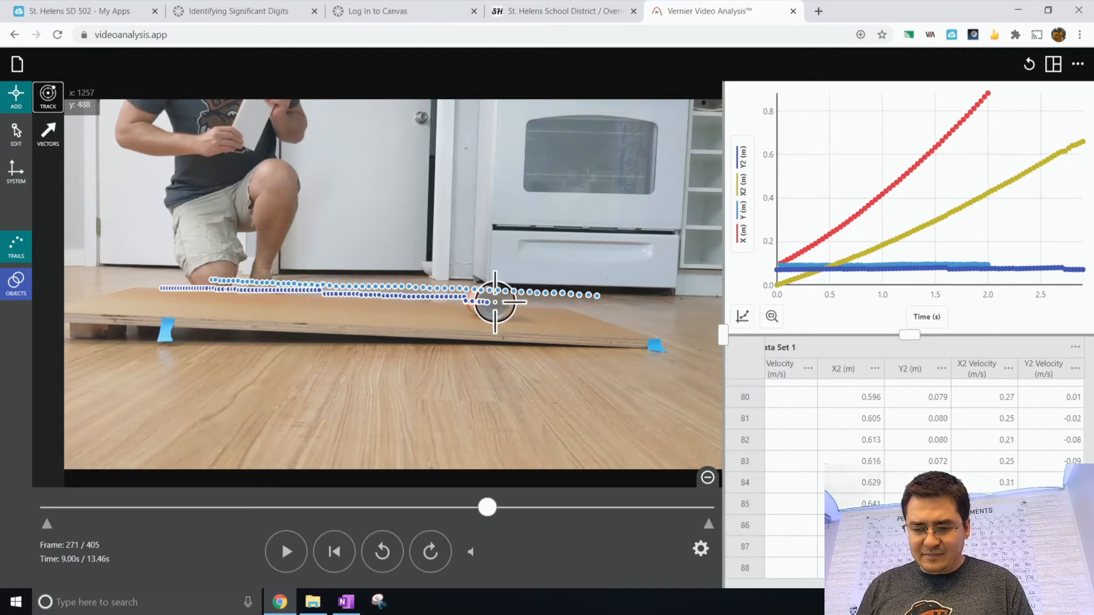
click(504, 302)
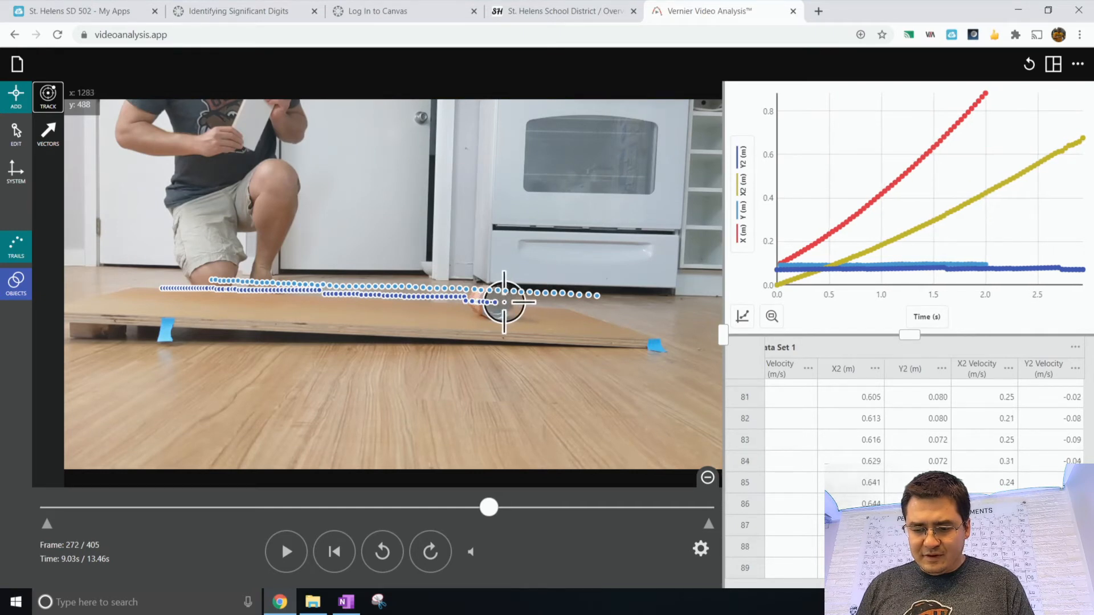
click(505, 301)
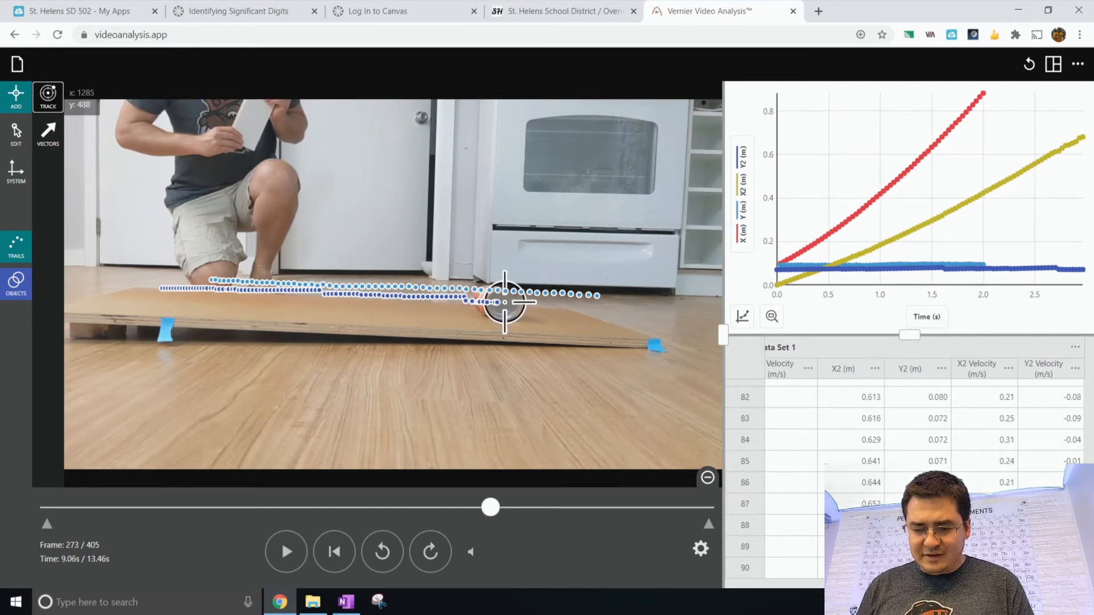
click(510, 302)
click(515, 303)
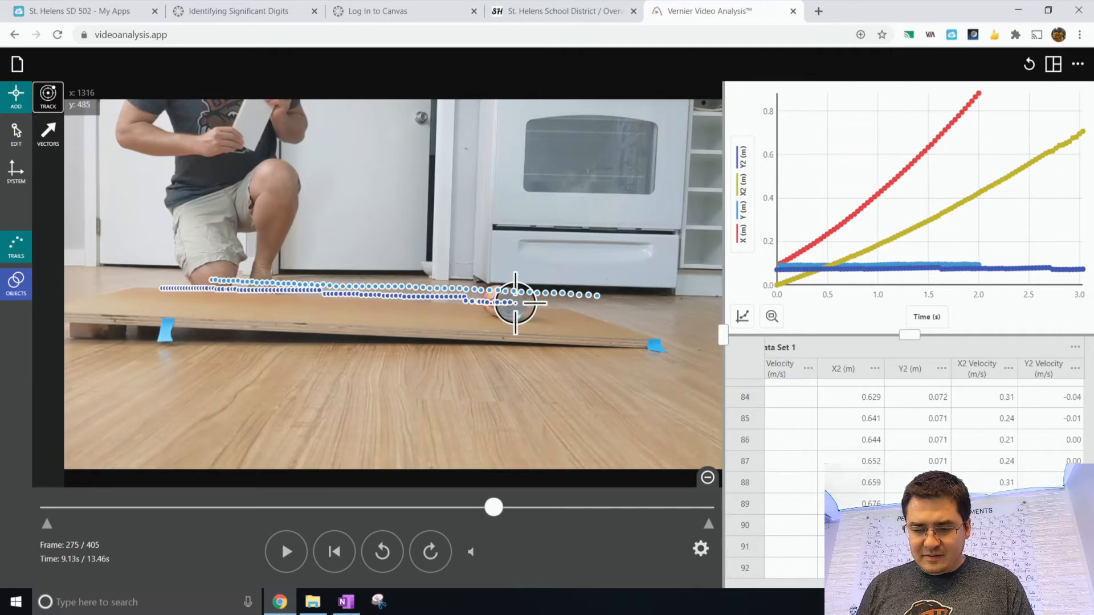
click(515, 303)
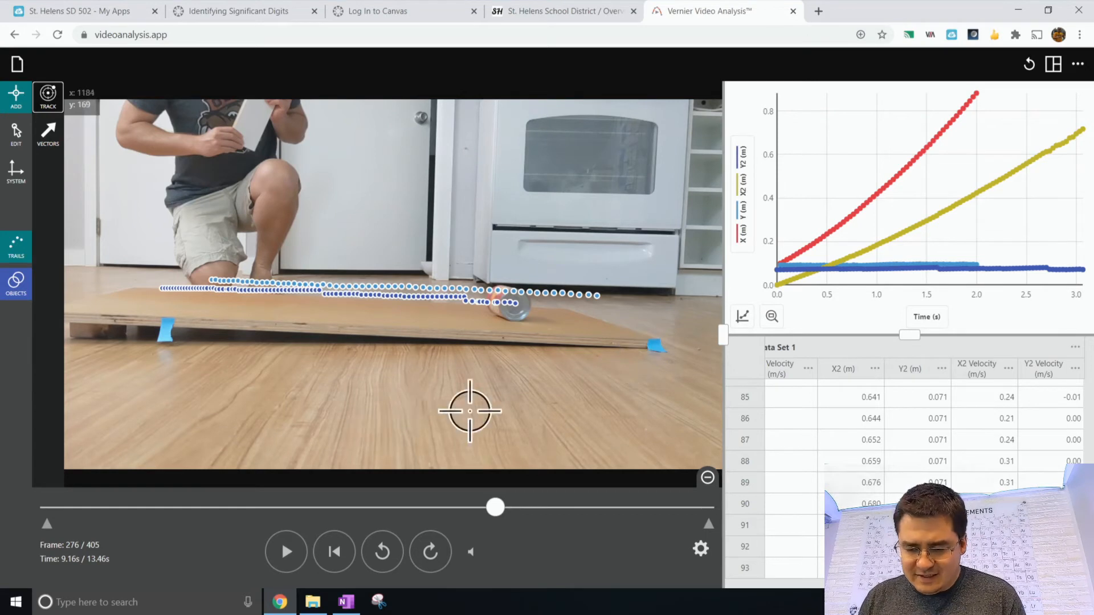
- Remove the Y and Y2 columns from the graph so only X and X2 positions are plotted
click(748, 230)
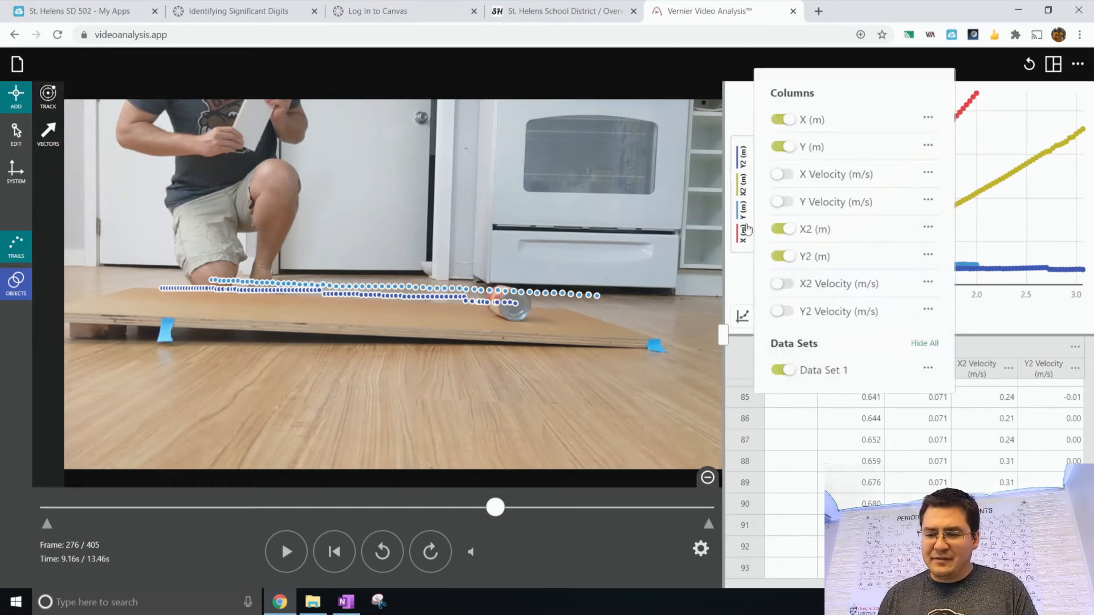
click(783, 149)
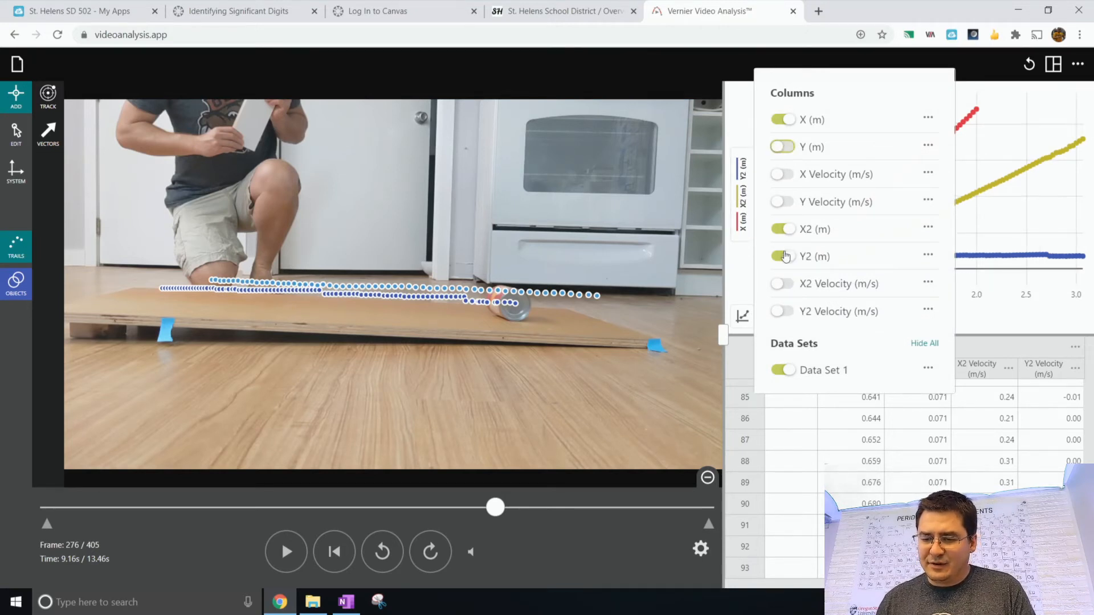
click(784, 257)
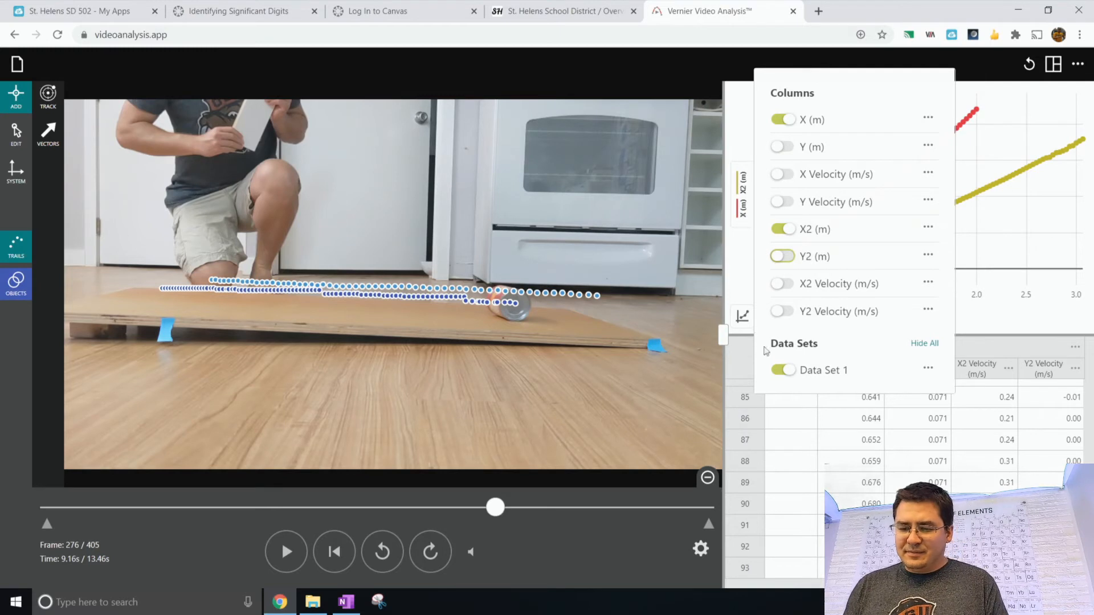
click(751, 204)
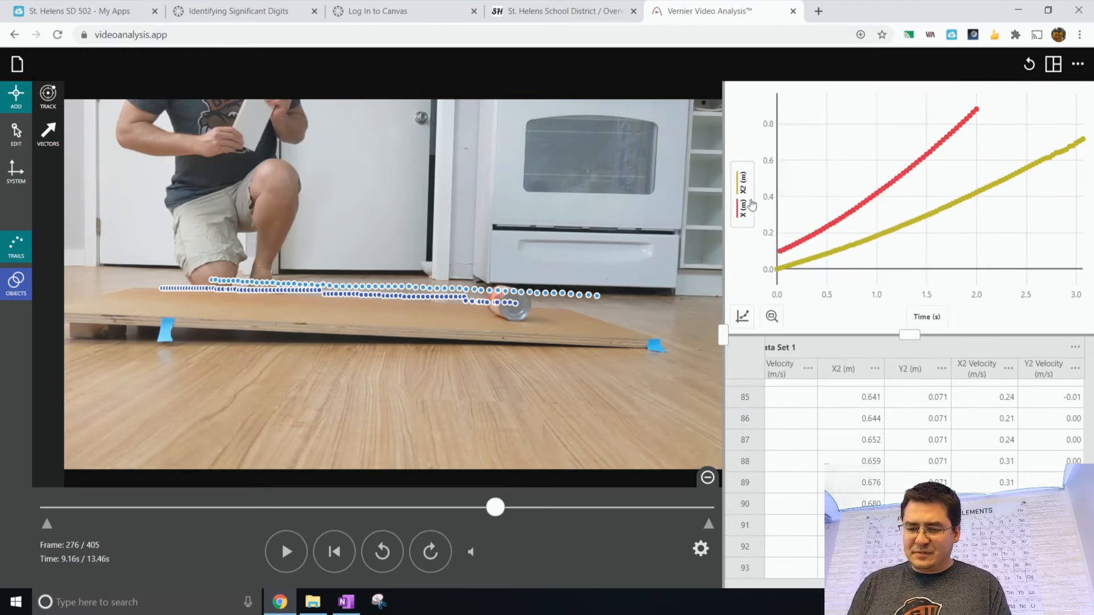
click(751, 204)
click(1041, 250)
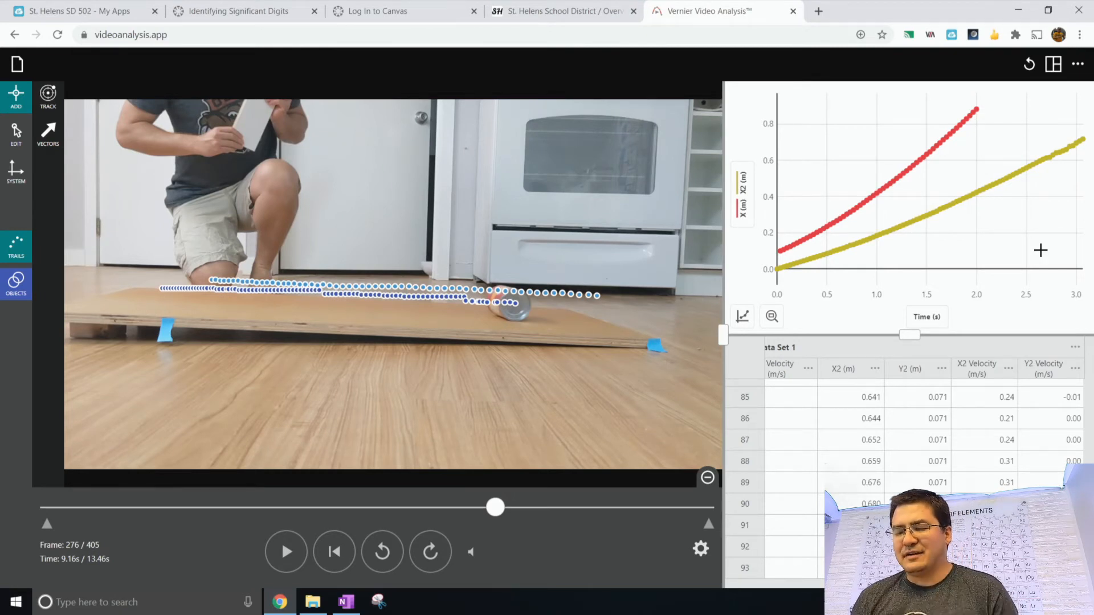
- Switch the graph to plot X Velocity and X2 Velocity instead of the X and X2 positions
click(742, 192)
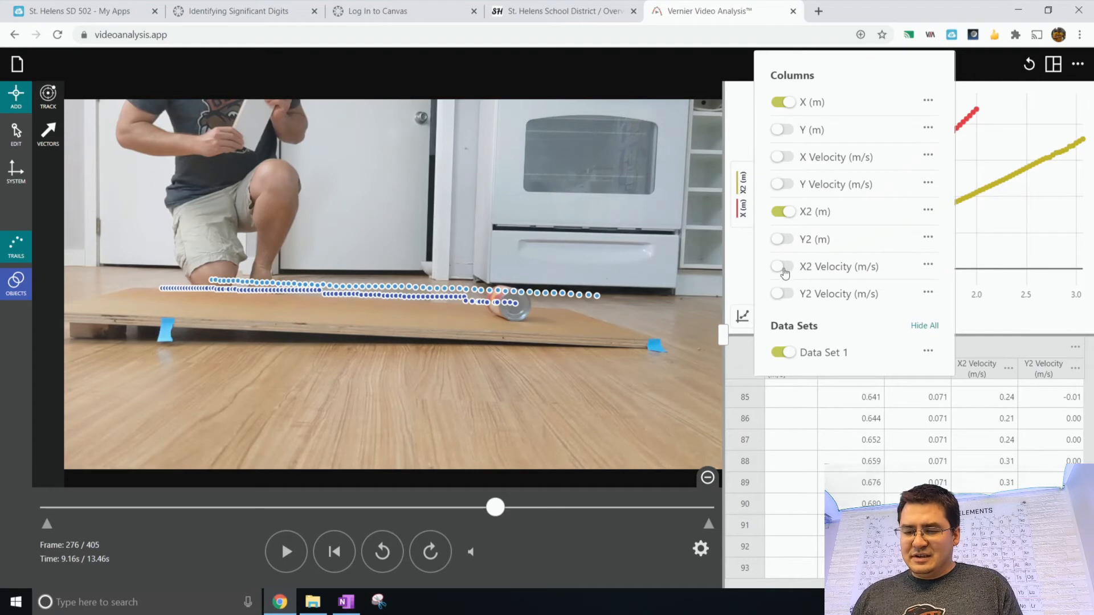
click(785, 161)
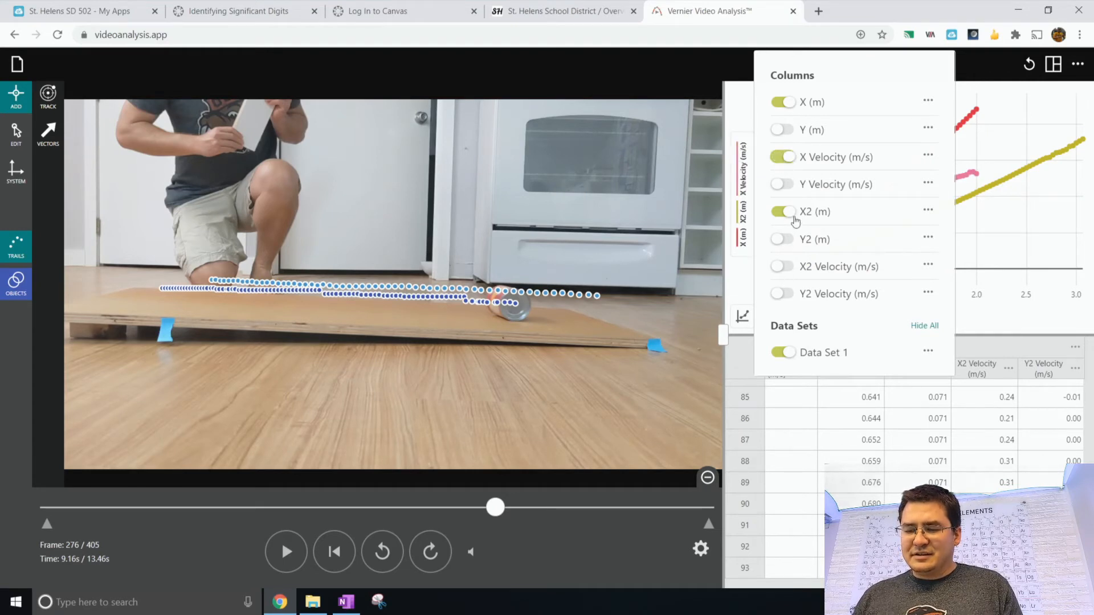
click(785, 268)
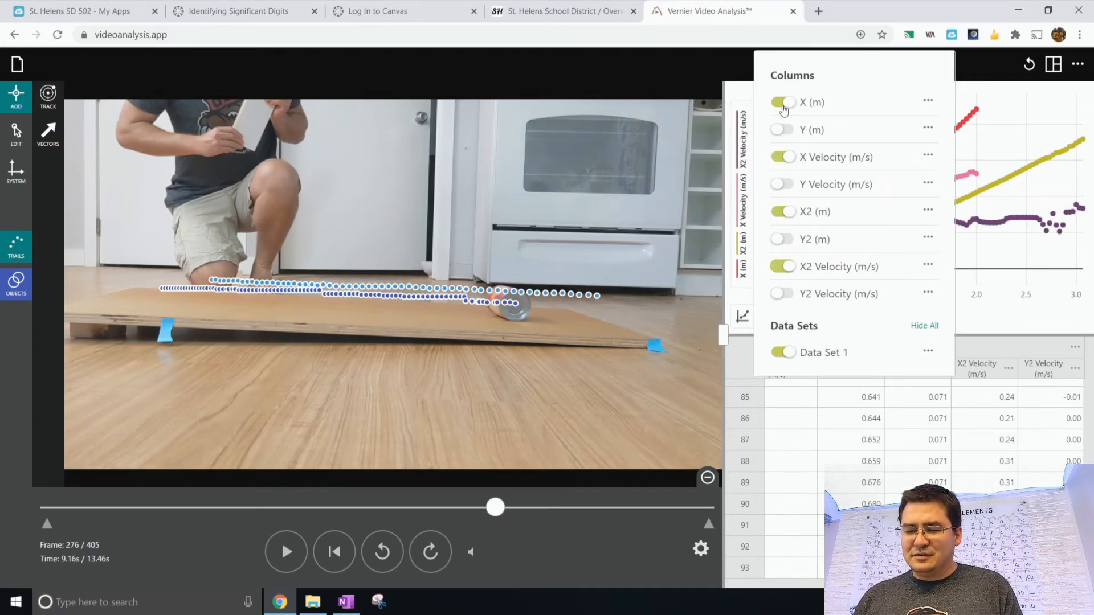
click(784, 106)
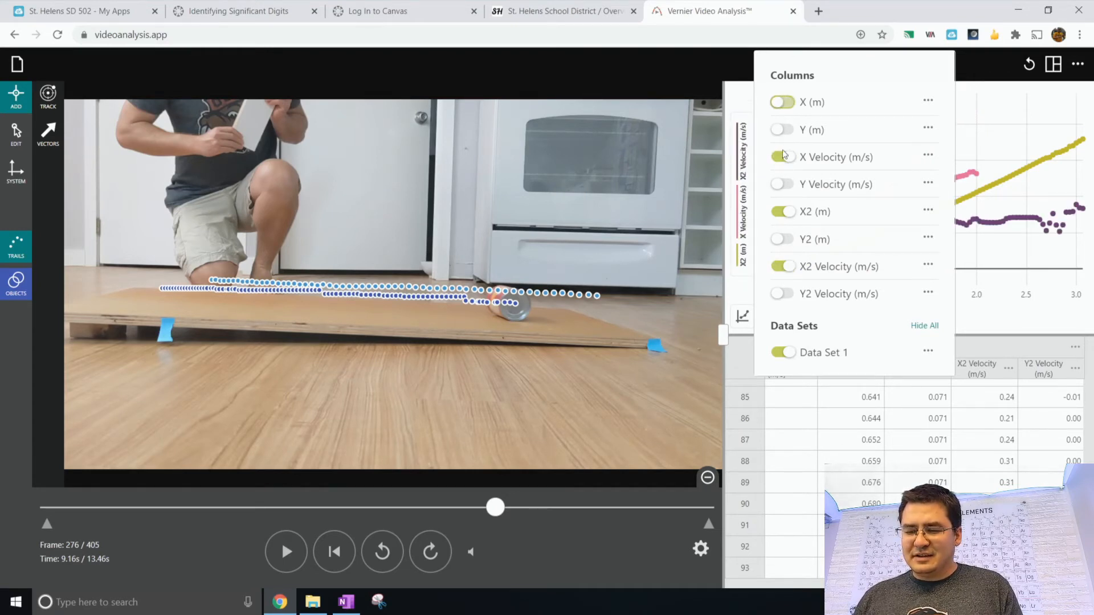
click(779, 216)
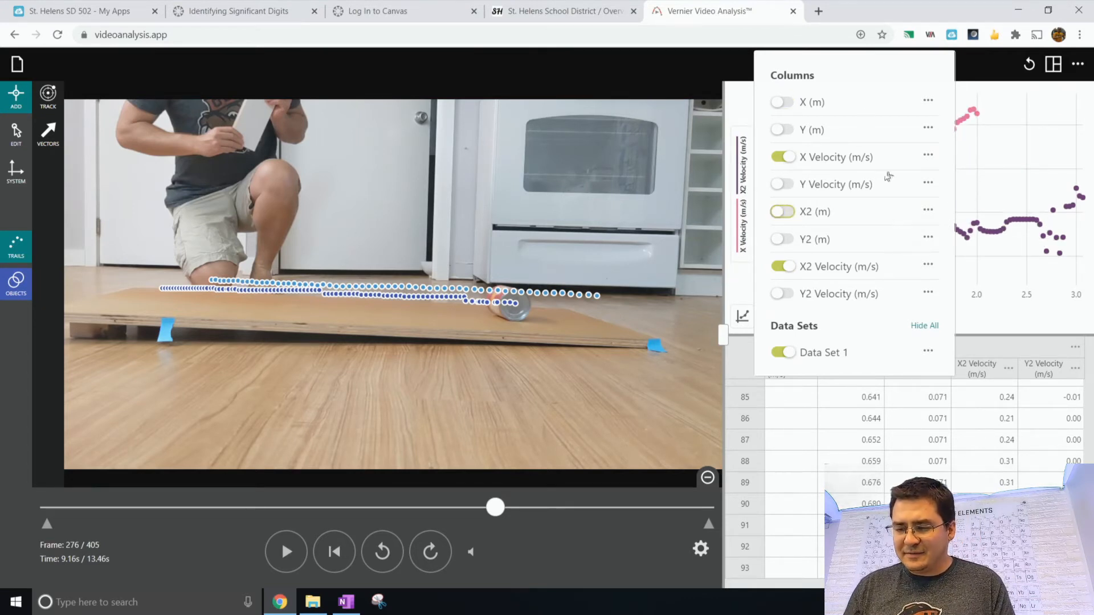
click(739, 180)
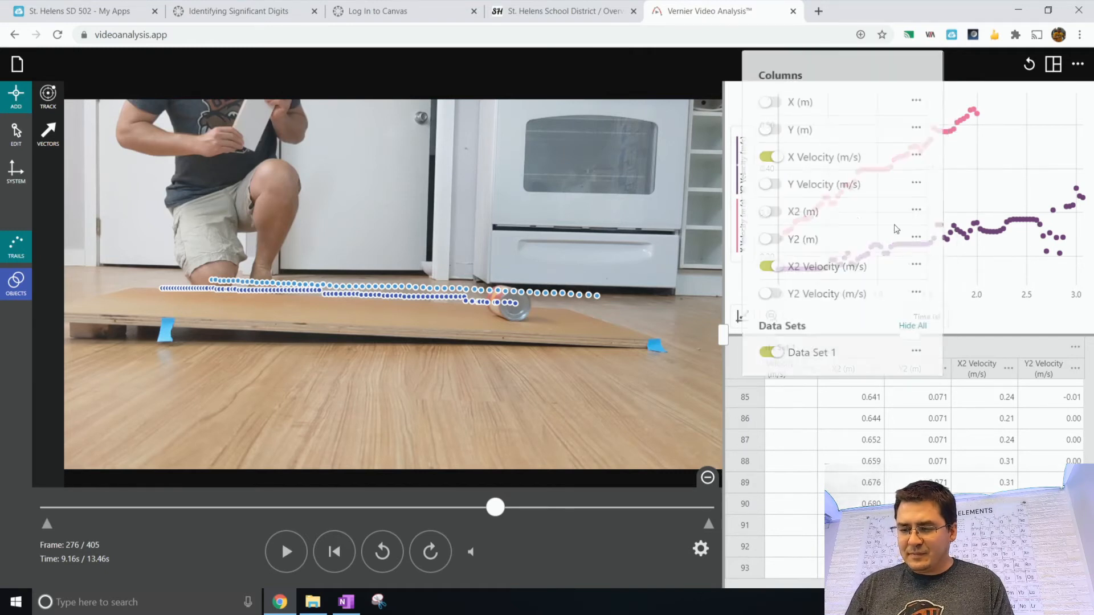
- Enlarge the graph by widening its panel over the video and pushing the data table down
click(1005, 196)
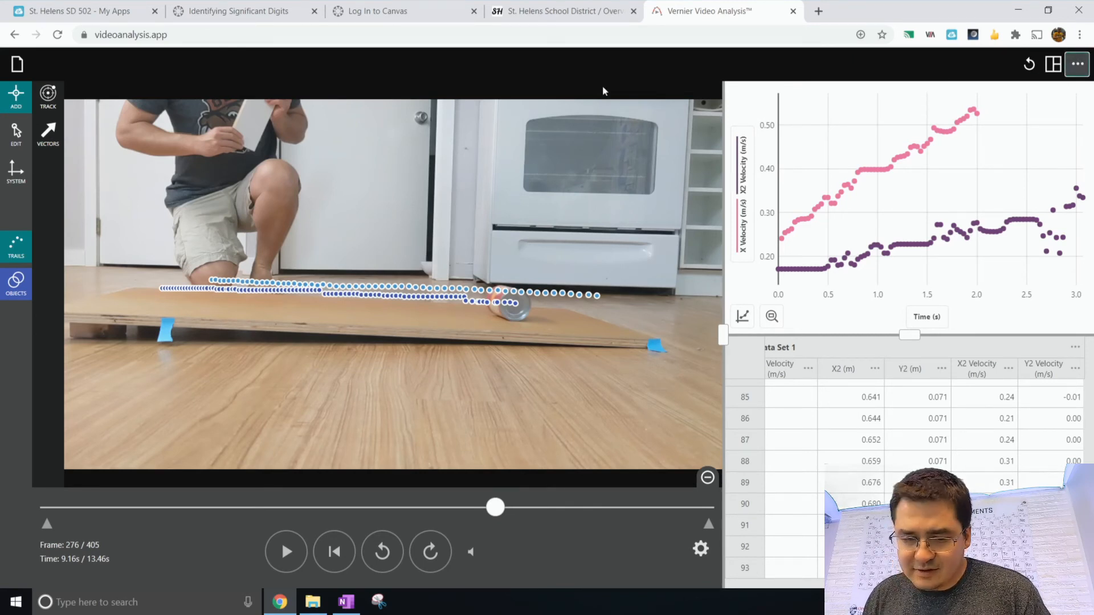
right_click(943, 154)
key(Escape)
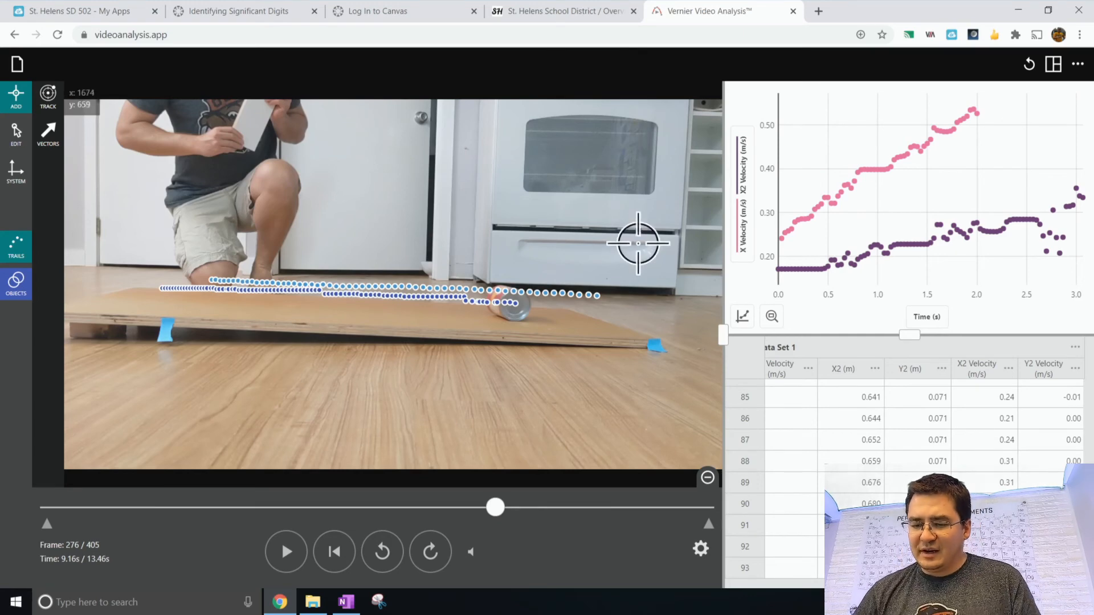
drag(722, 339, 376, 292)
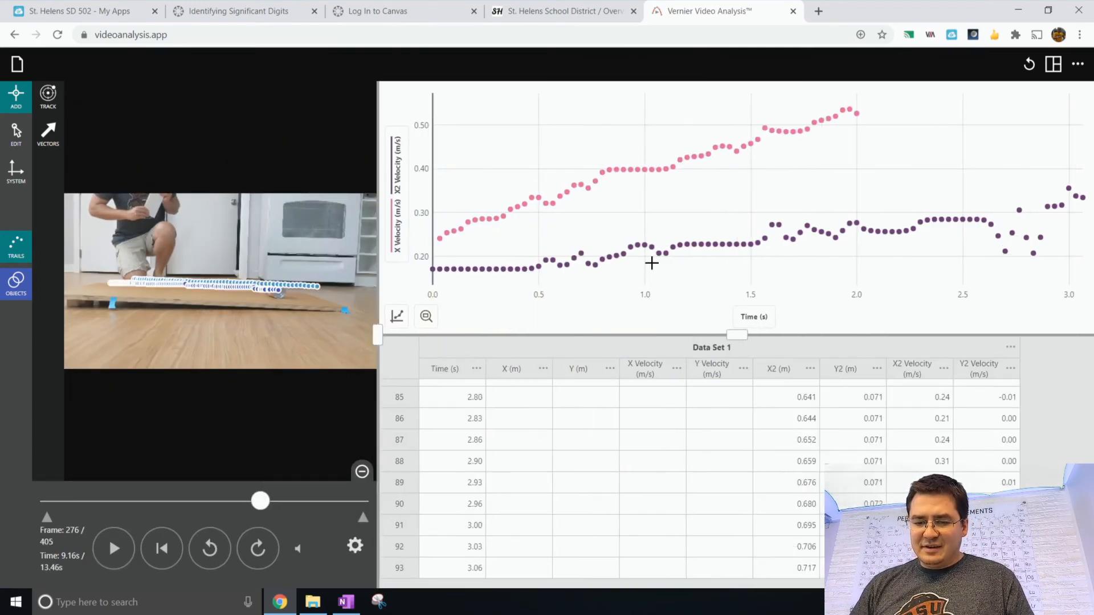
drag(735, 335, 737, 498)
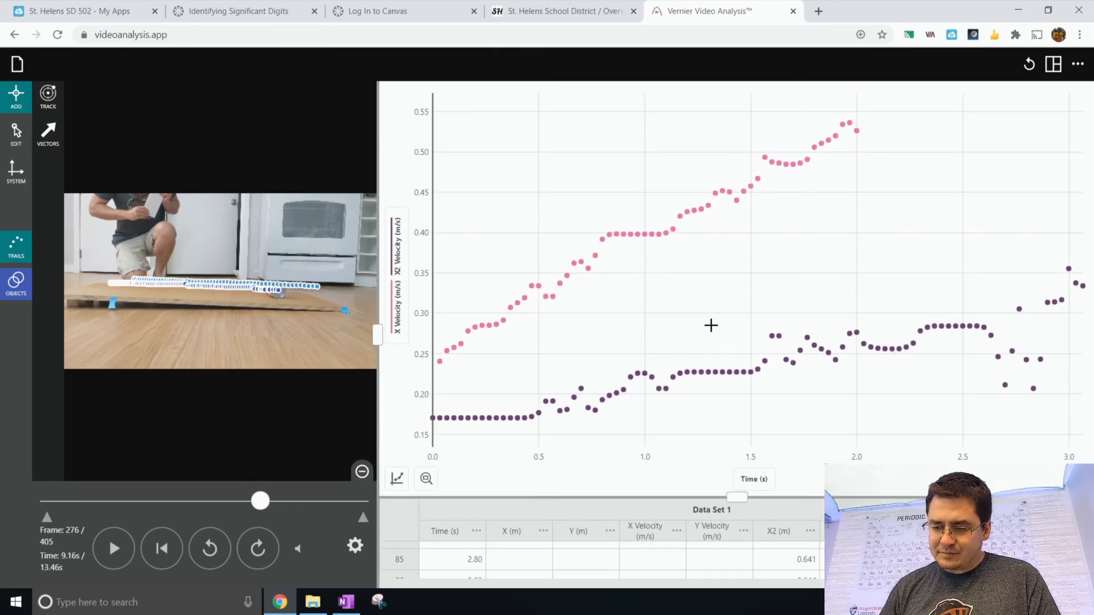